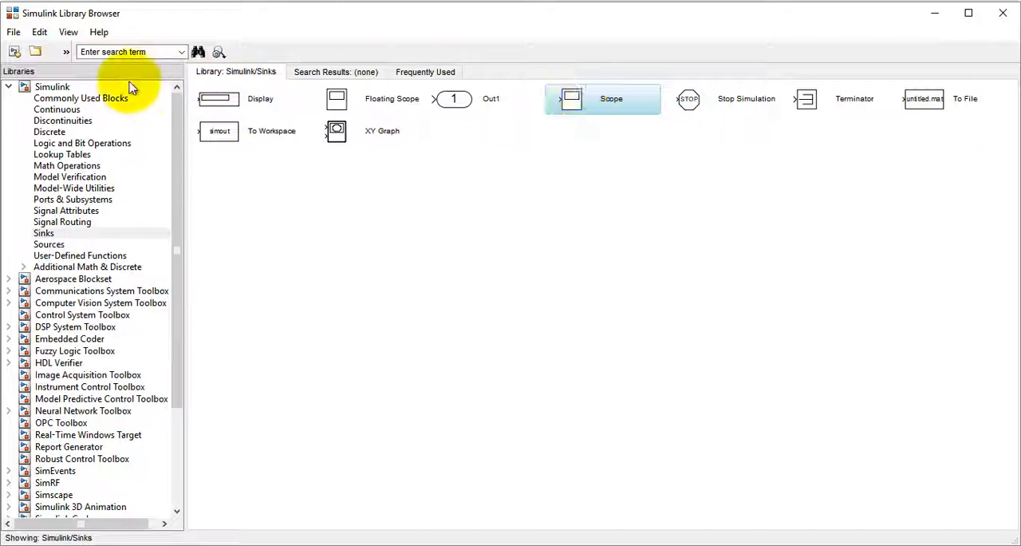
Step: Add the Gain and Sum blocks from Commonly Used Blocks and the Step block from Sources to the untitled model, and close the library browser
click(110, 98)
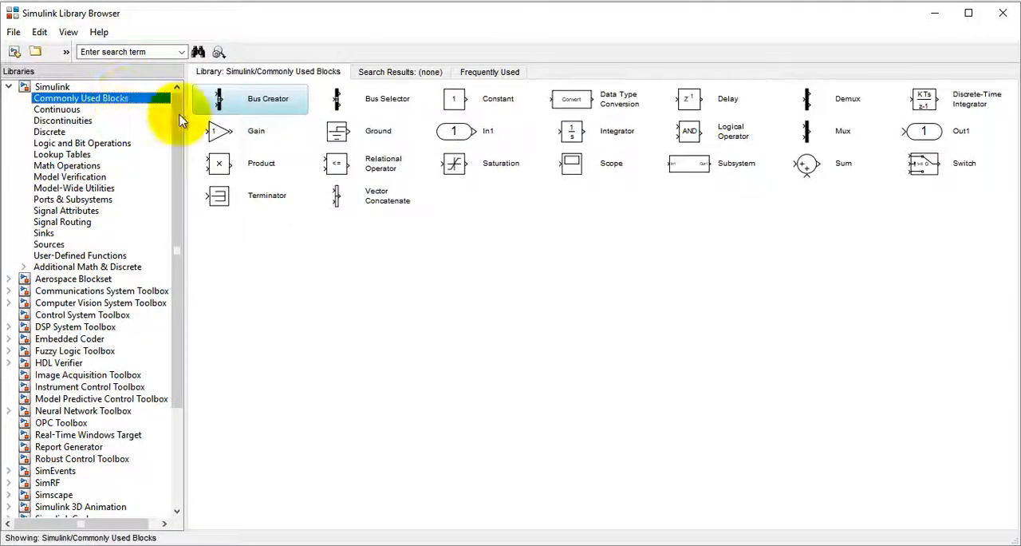
click(240, 132)
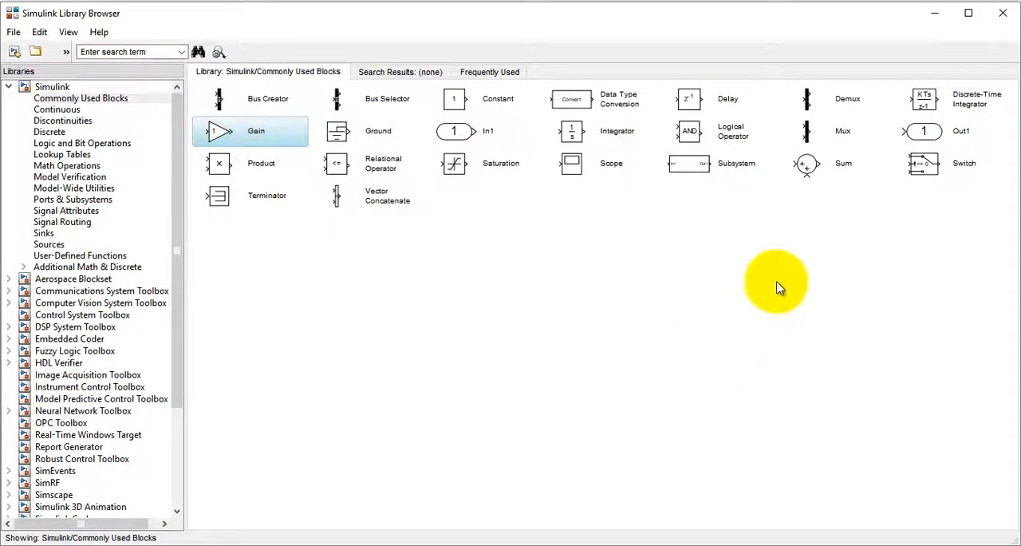
right_click(797, 158)
click(818, 170)
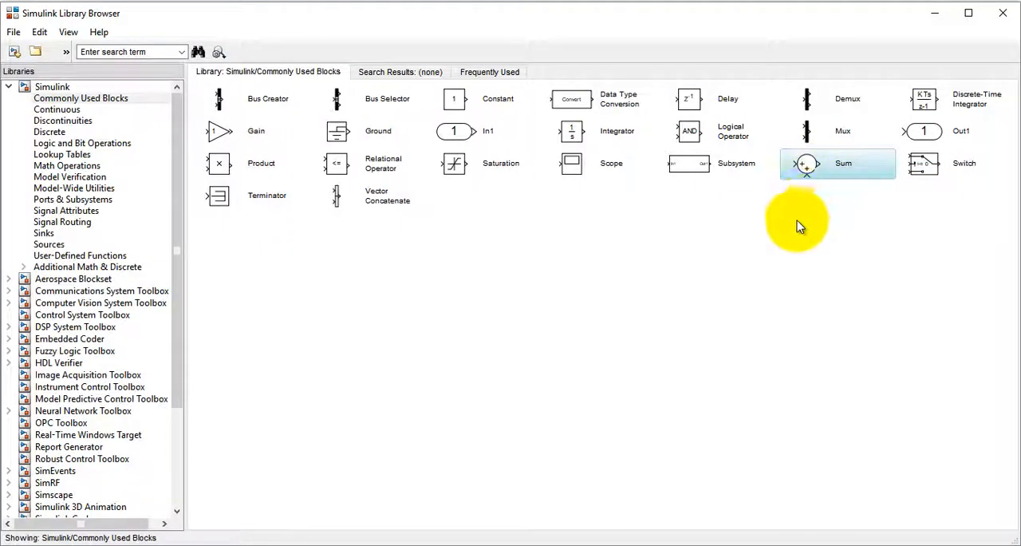
click(48, 244)
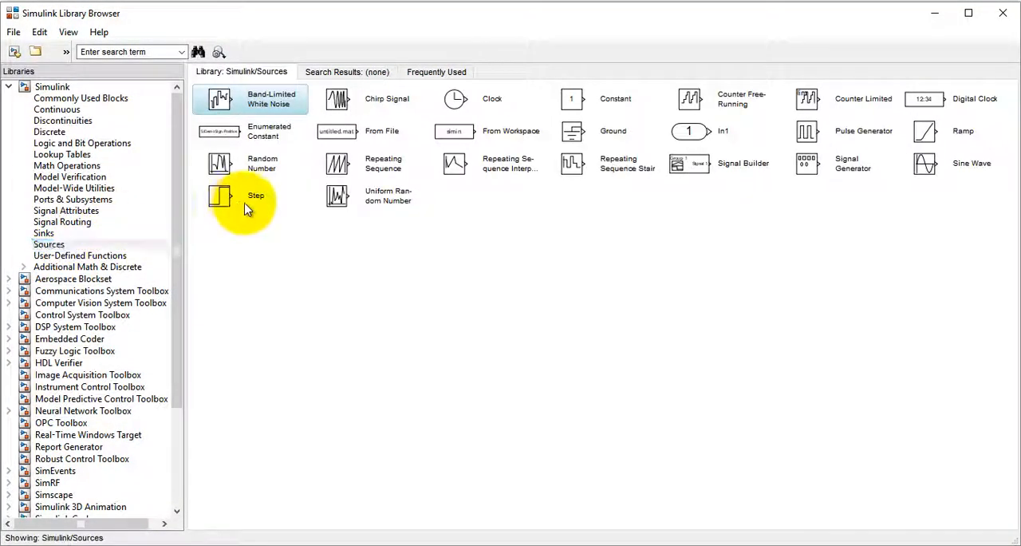
right_click(231, 196)
click(275, 204)
click(1004, 14)
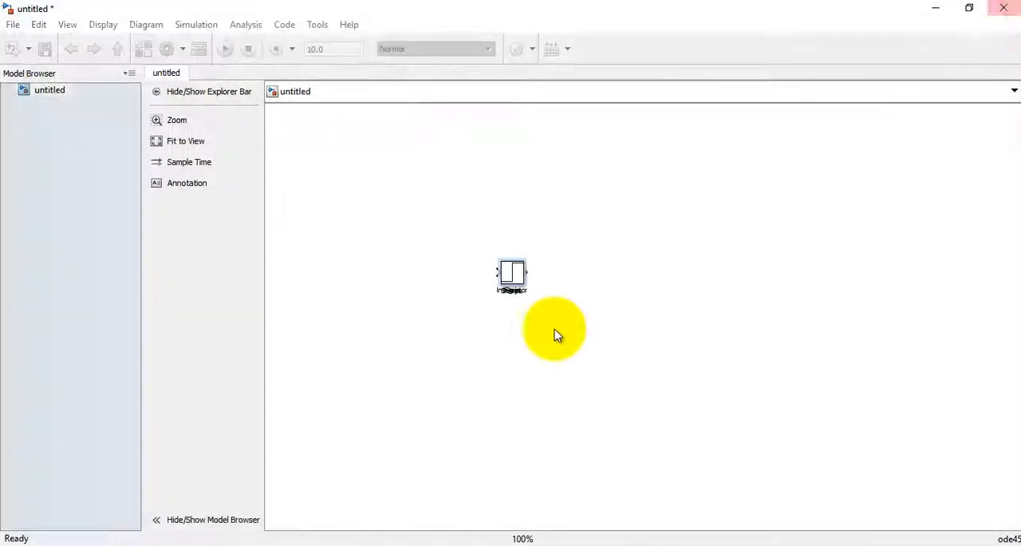
Step: Spread the stacked blocks apart on the canvas, placing Sum, Gain, Step and Scope along a lower row and Integrator above them
drag(515, 280, 656, 272)
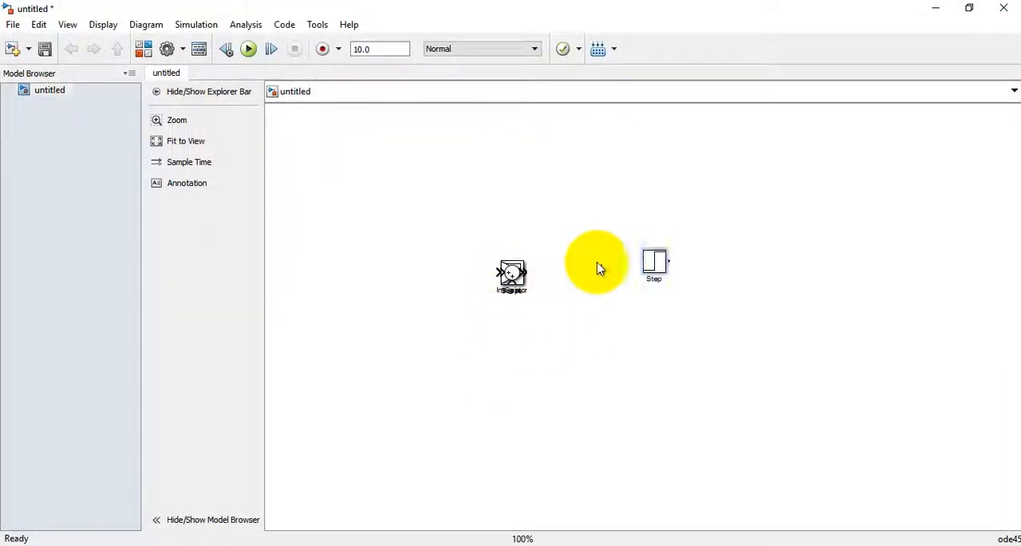
drag(511, 275, 510, 315)
drag(645, 258, 600, 384)
drag(423, 344, 413, 404)
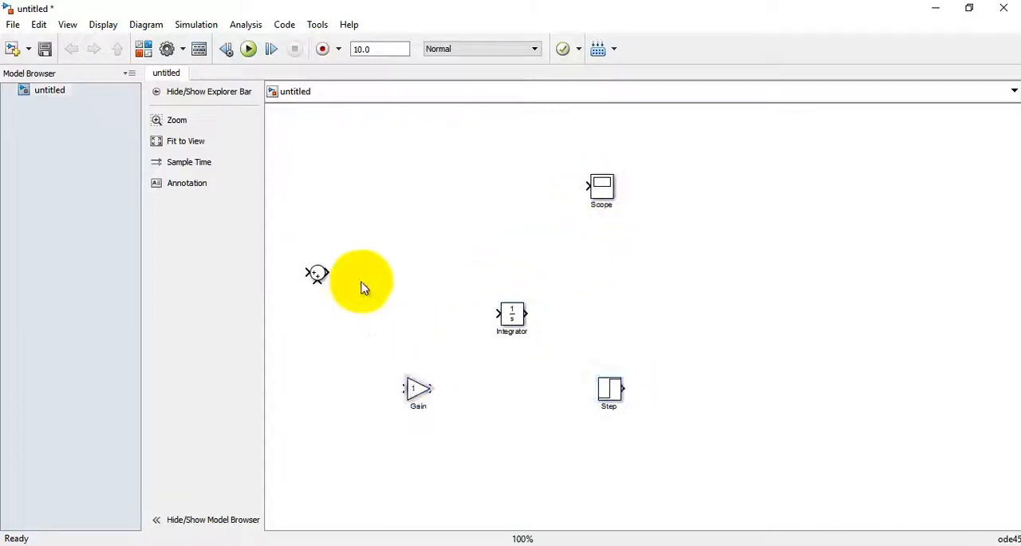
drag(316, 274, 302, 404)
drag(601, 191, 725, 385)
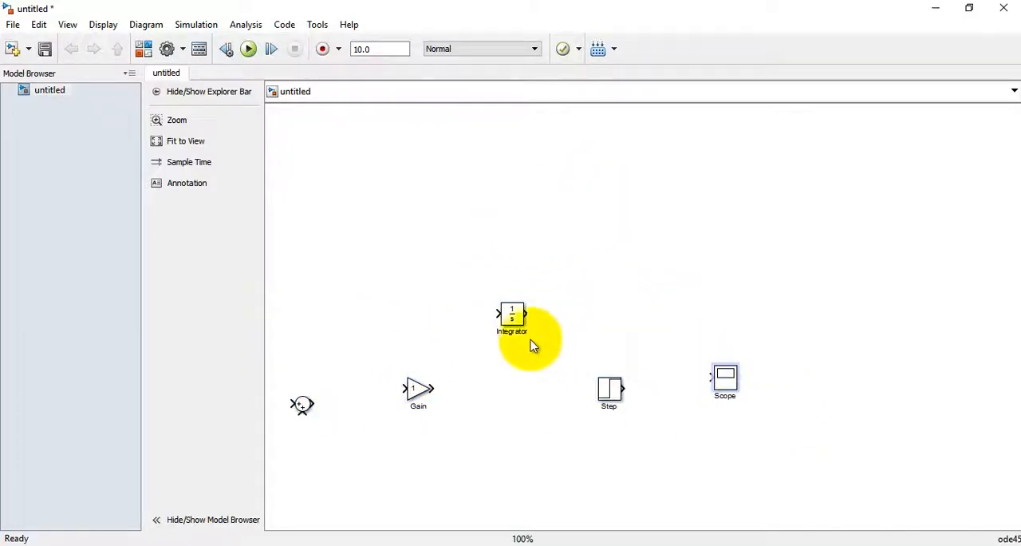
Step: Move the Gain and Integrator blocks up into a row across the upper part of the canvas, Gain first
drag(418, 388, 433, 224)
click(511, 314)
drag(524, 284, 543, 226)
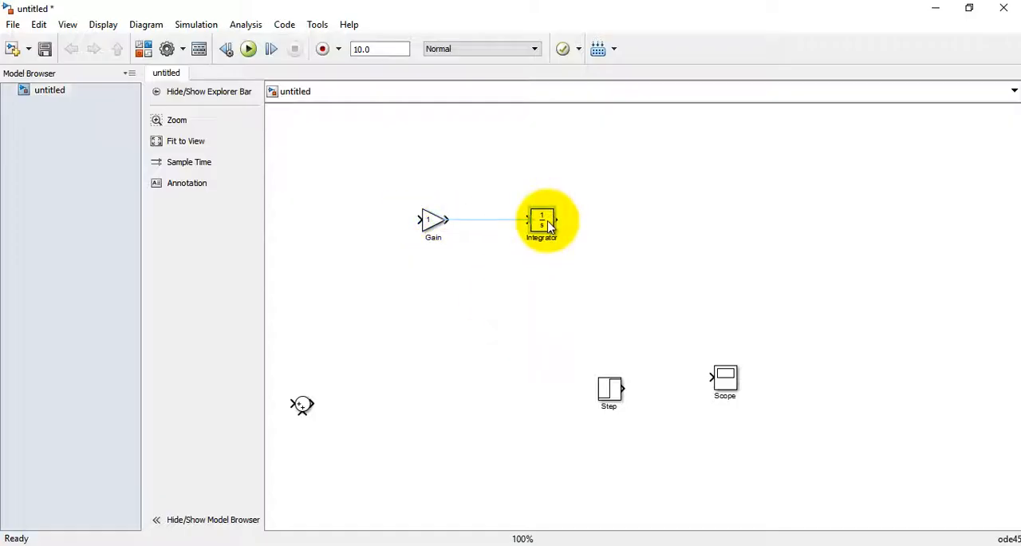
Step: Switch to the MATLAB Editor and run the QCM.m script, changing the current folder to the script's folder
click(490, 543)
click(490, 517)
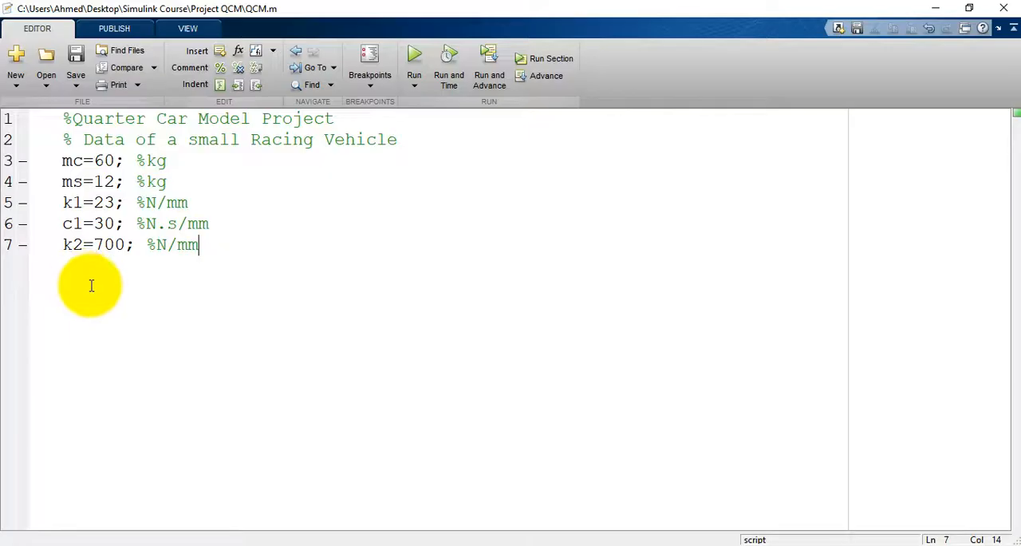
click(414, 74)
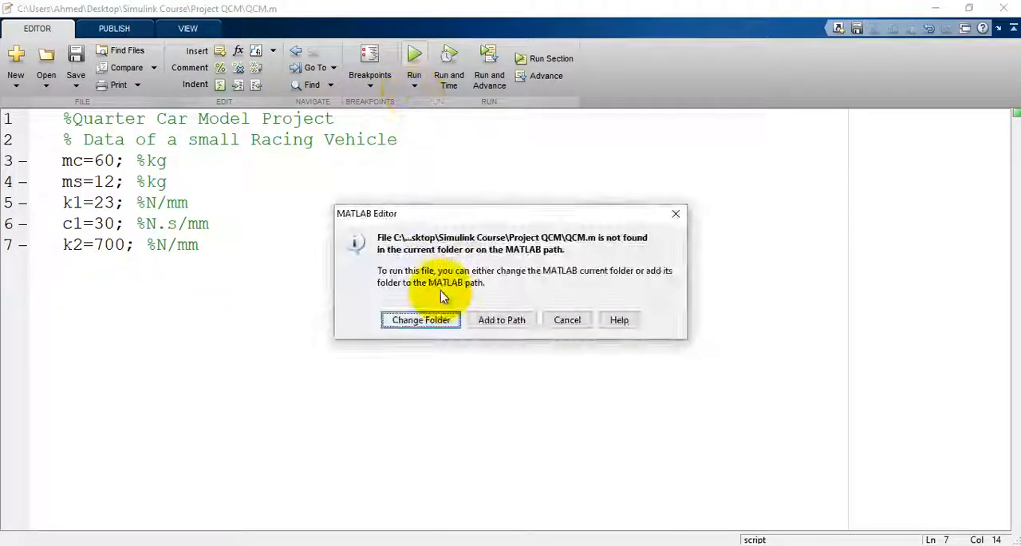
click(420, 321)
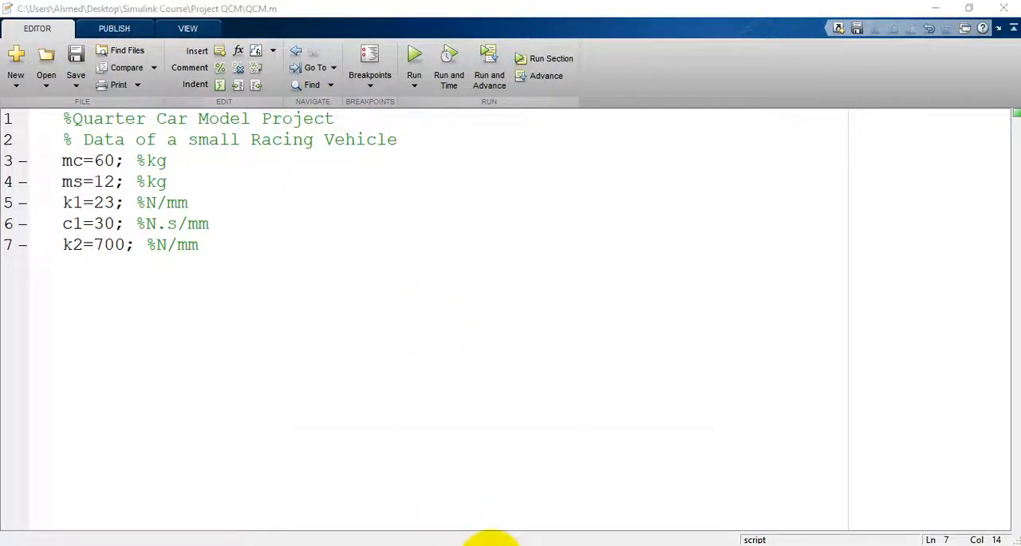
Step: Check the script's variables in the main MATLAB window's workspace, and return to the untitled Simulink model
mouse_move(485, 541)
click(365, 490)
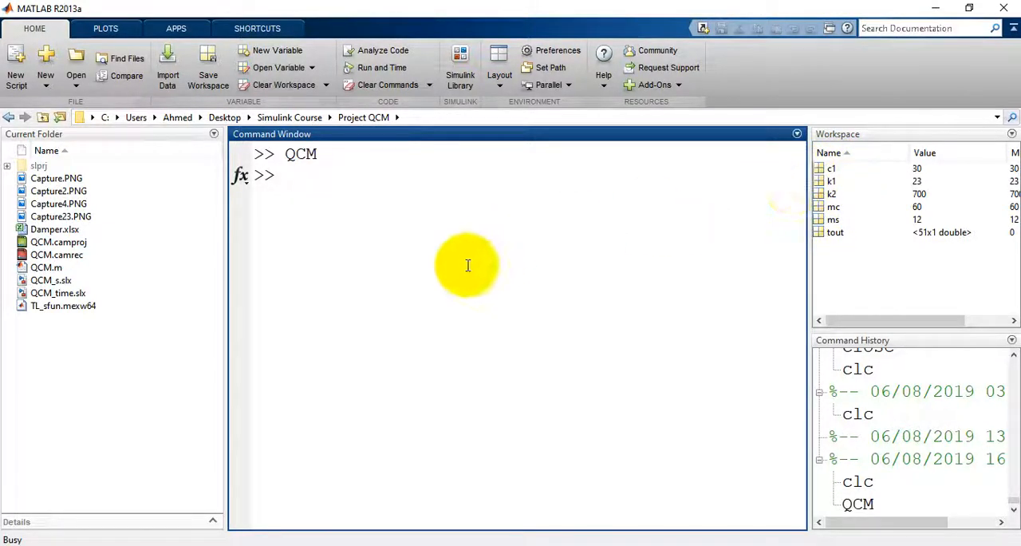
mouse_move(520, 529)
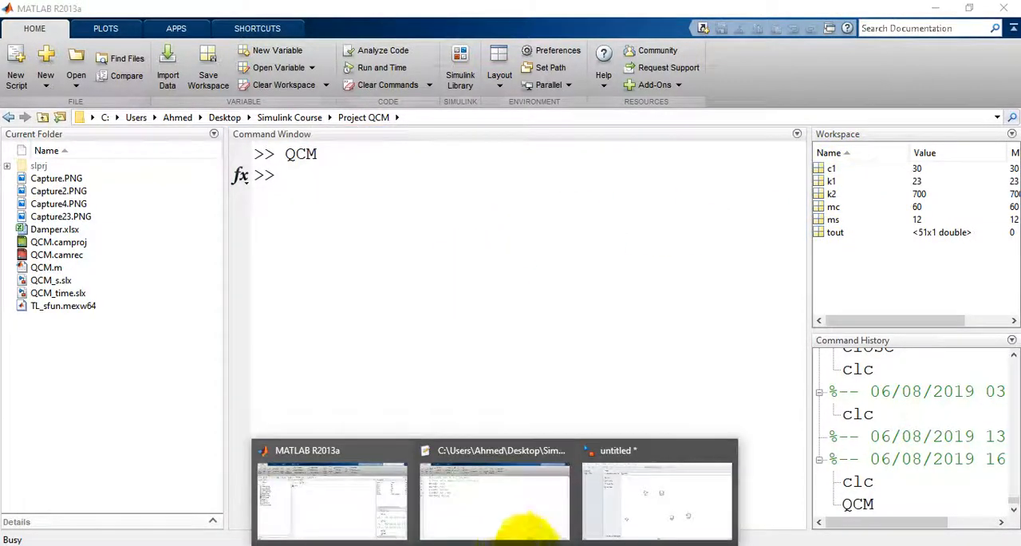
click(645, 496)
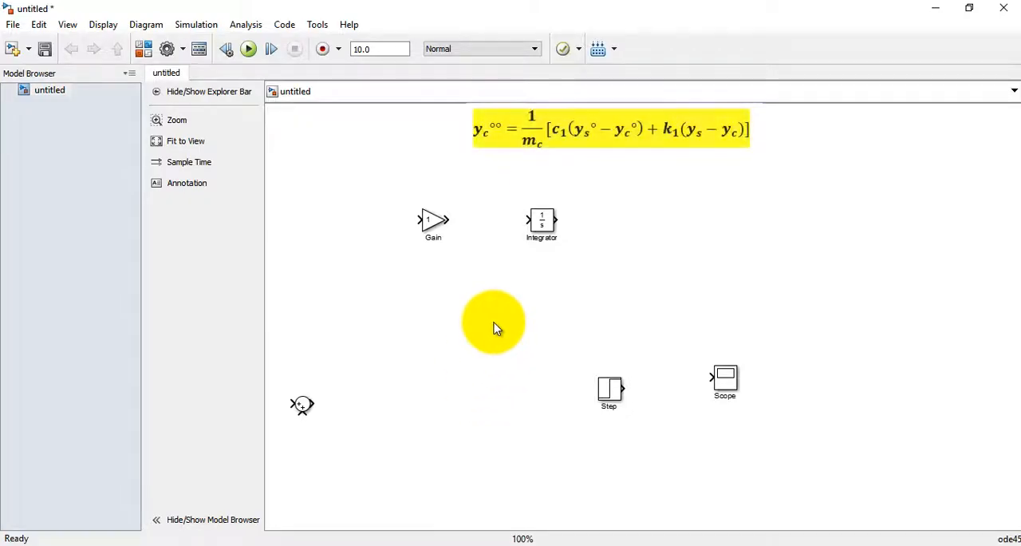
Step: Set the Gain block's gain to 1/mc and widen the block so that the full expression fits inside it
click(432, 223)
double_click(432, 224)
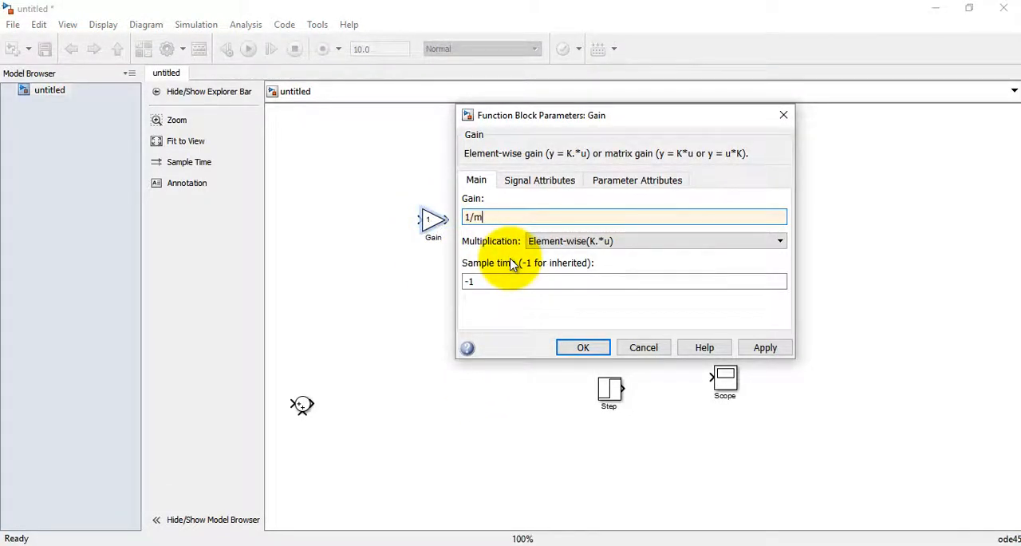
click(581, 346)
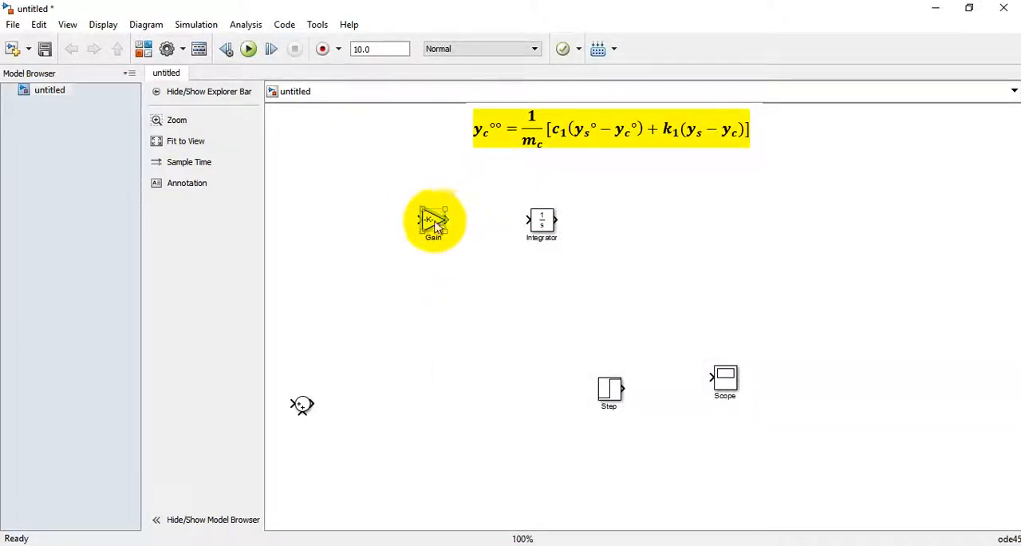
drag(418, 236, 391, 237)
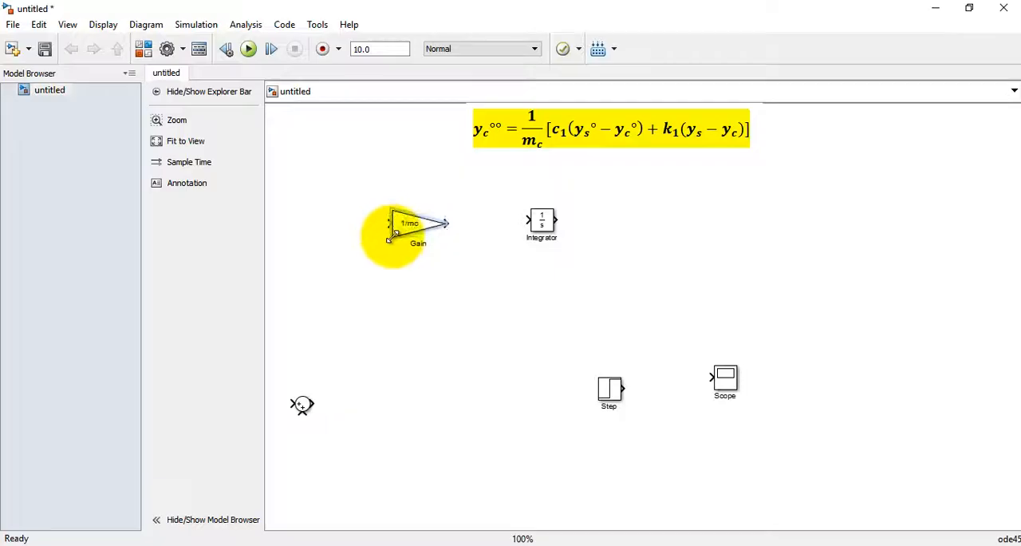
Step: Connect the 1/mc gain through the Integrator and a duplicated second integrator, and feed the result into the Scope in the same row
drag(446, 223, 536, 222)
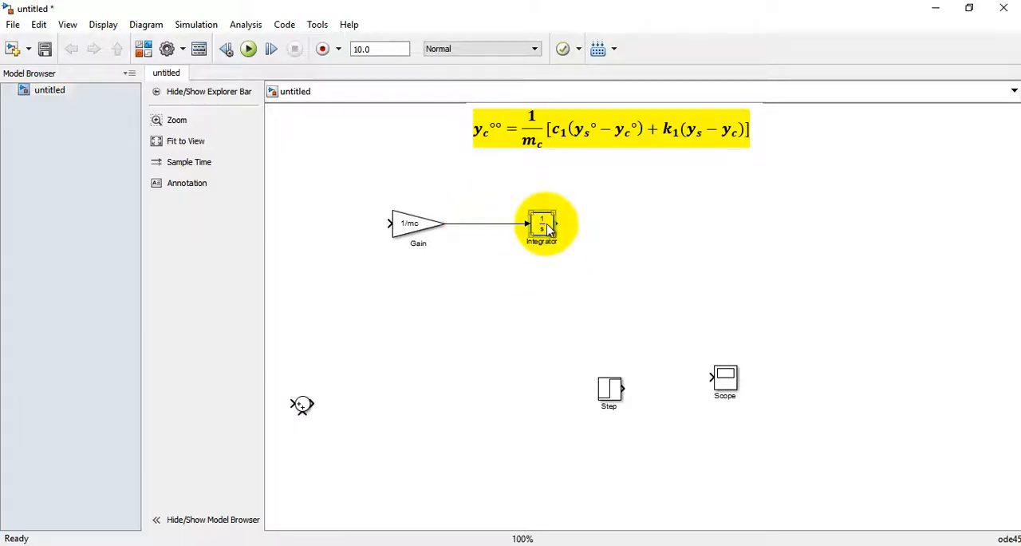
drag(555, 224, 622, 224)
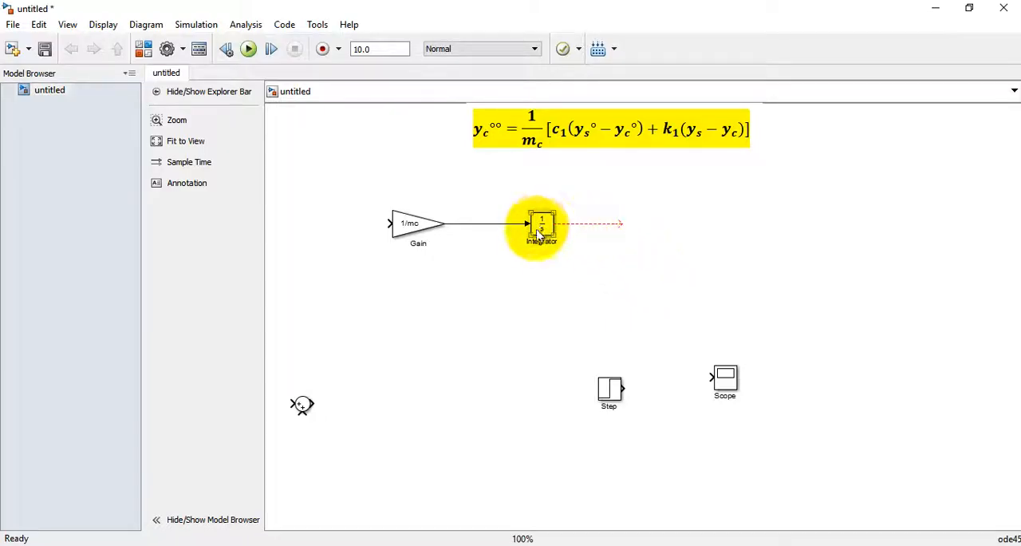
drag(539, 234, 631, 231)
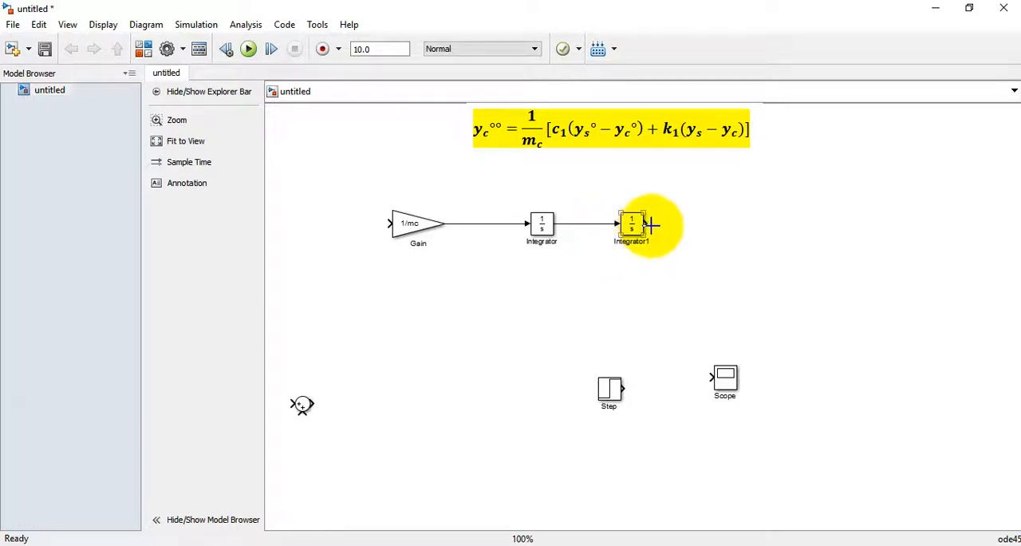
drag(652, 225, 688, 226)
drag(726, 374, 722, 232)
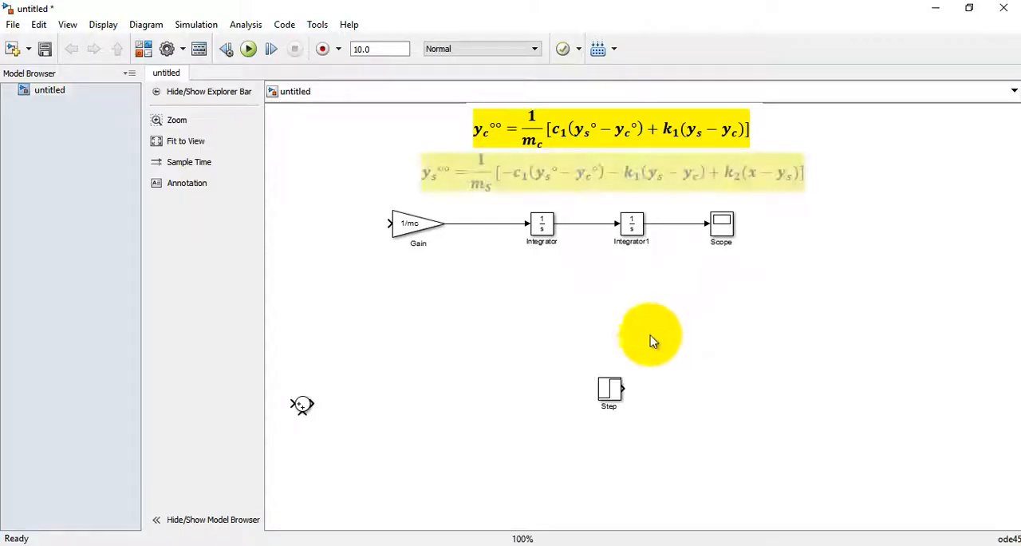
Step: Duplicate the 1/mc gain block into the lower part of the canvas beside the Sum block and set the copy's gain to 1/ms
click(422, 229)
drag(423, 230, 411, 391)
double_click(411, 391)
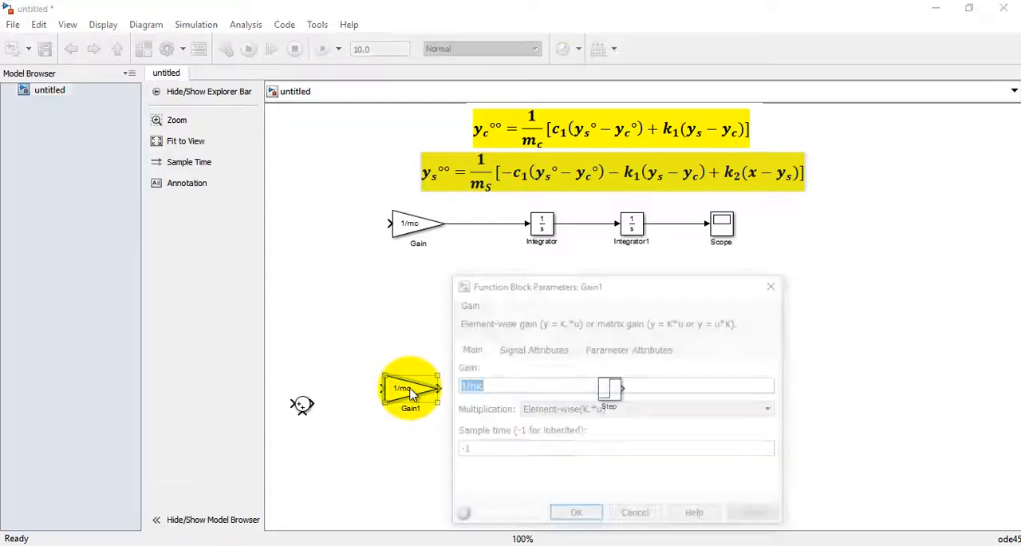
text(1/)
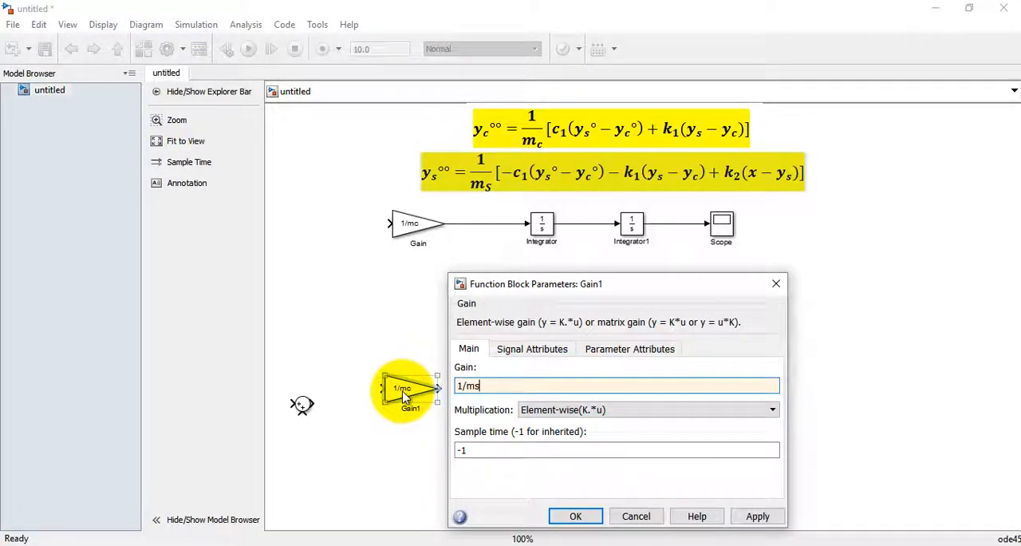
click(576, 517)
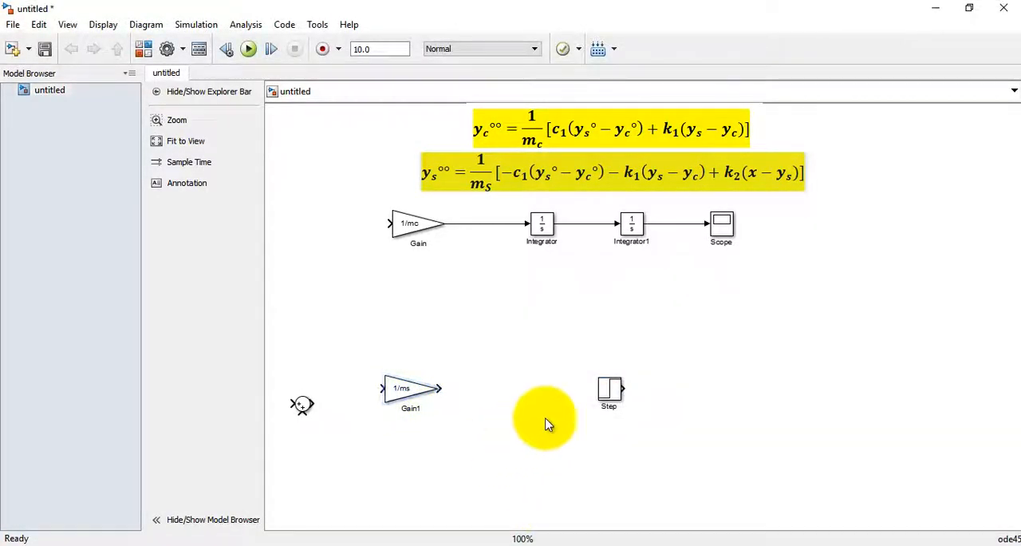
Step: Move the Step block further down and duplicate both integrators into the row of the 1/ms gain
drag(611, 388, 611, 486)
drag(542, 223, 531, 389)
click(633, 227)
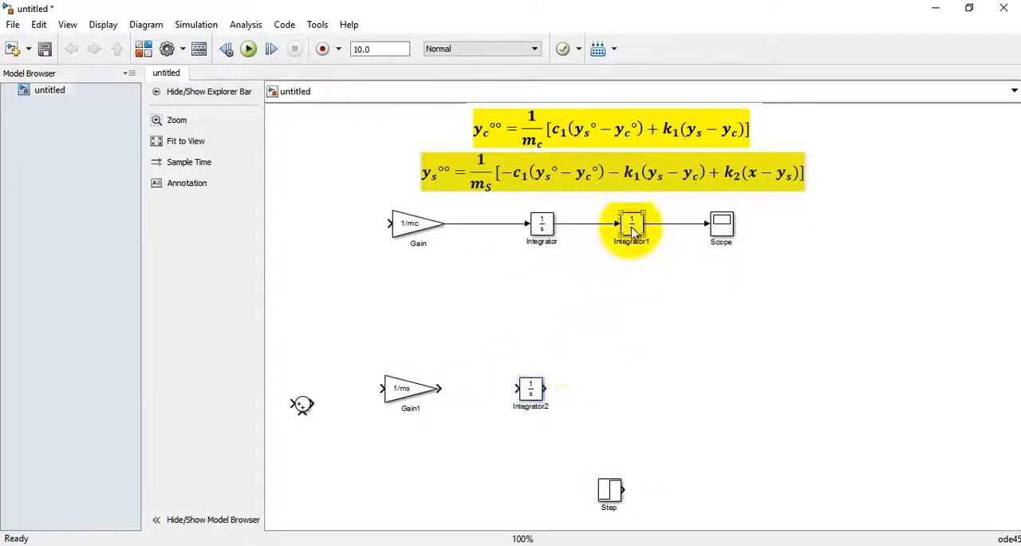
drag(633, 229, 633, 394)
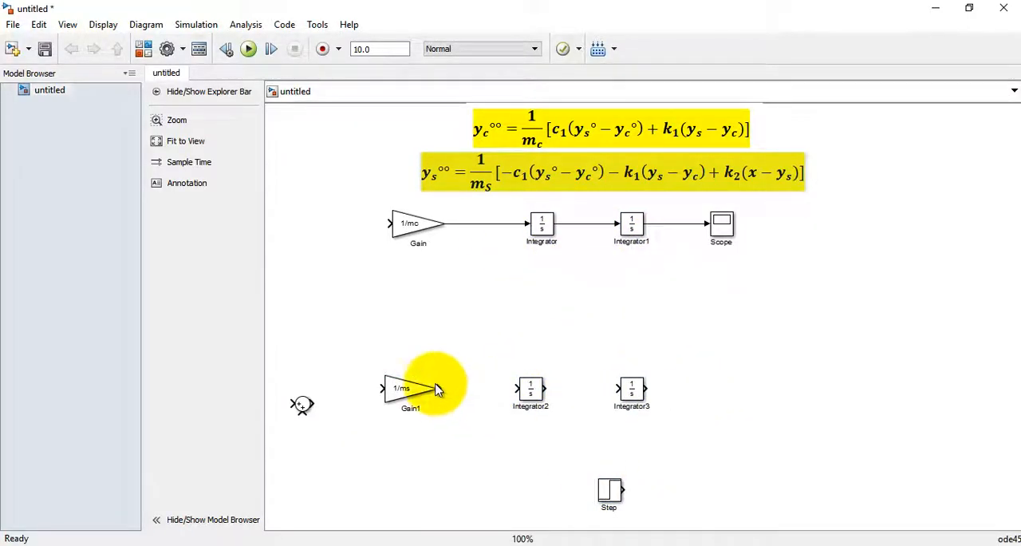
Step: Connect the 1/ms gain through the two lower integrators and into a duplicate of the Scope at the row's end
drag(438, 389, 619, 389)
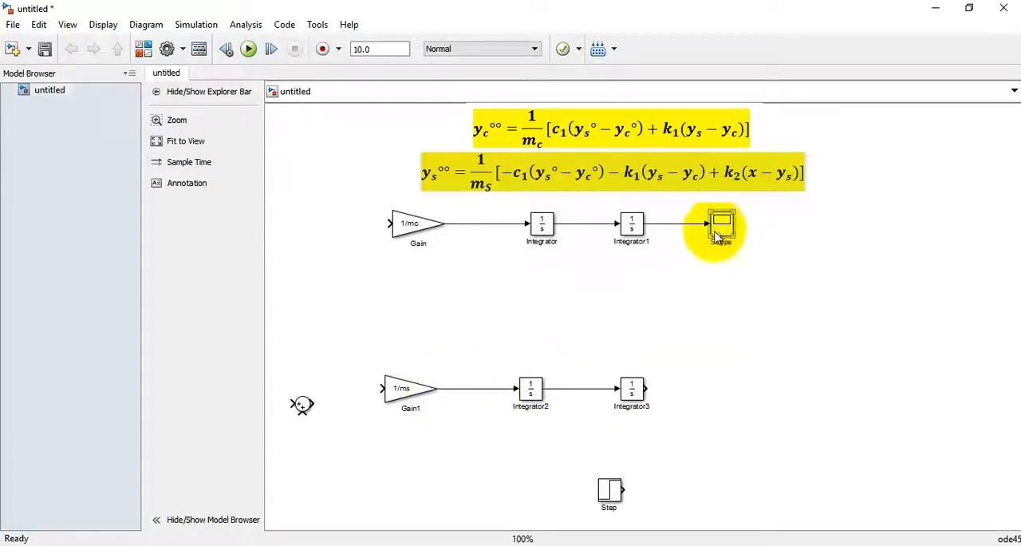
drag(716, 232, 711, 389)
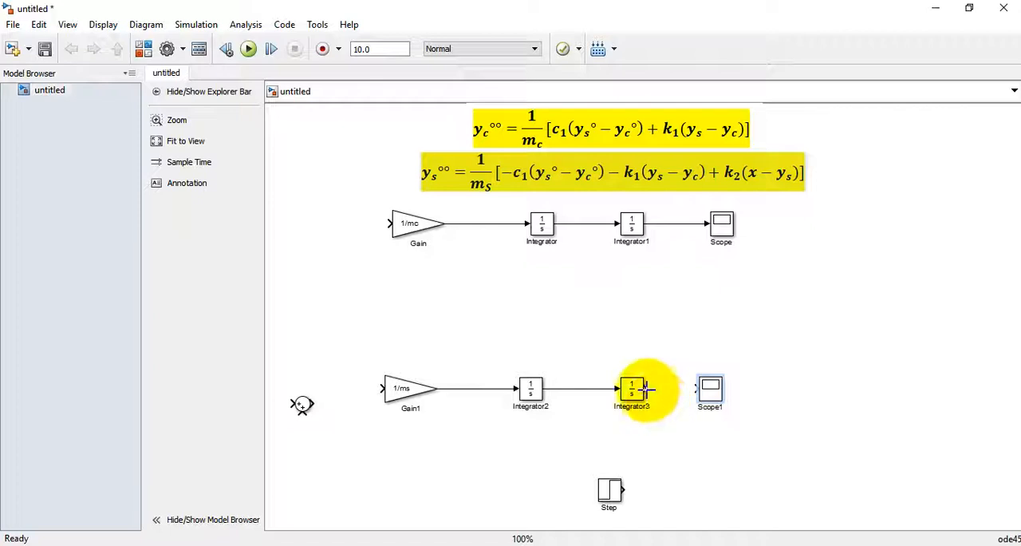
drag(646, 389, 696, 388)
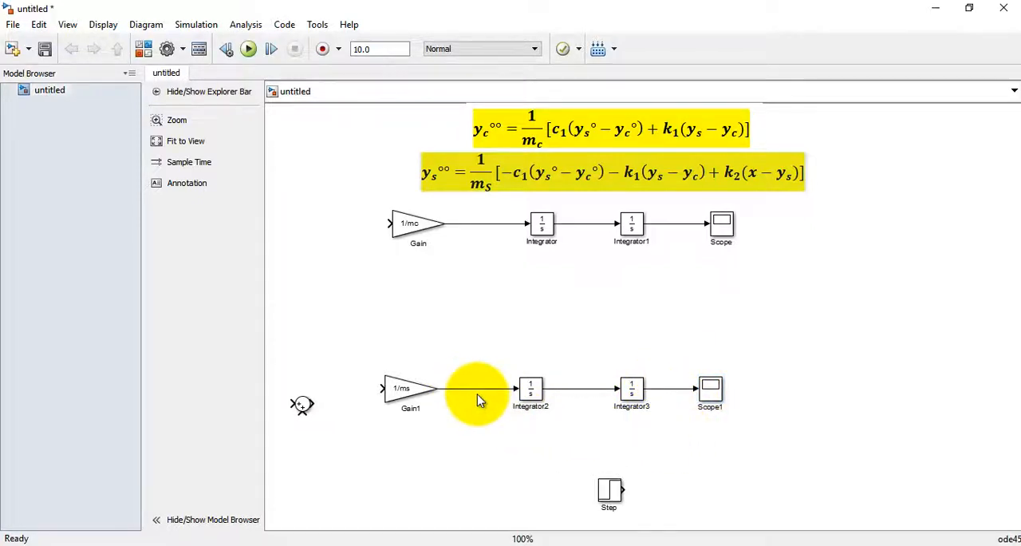
click(529, 398)
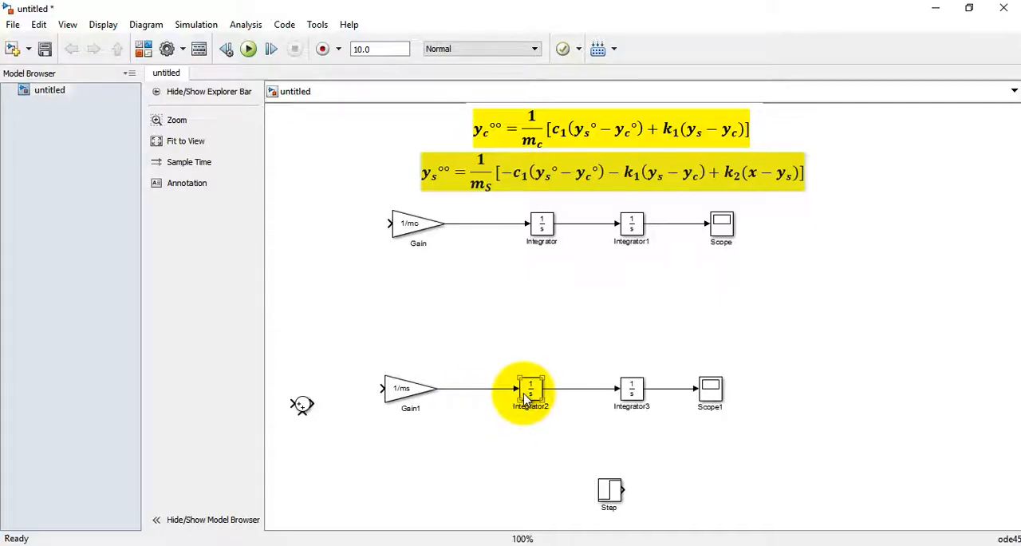
click(576, 421)
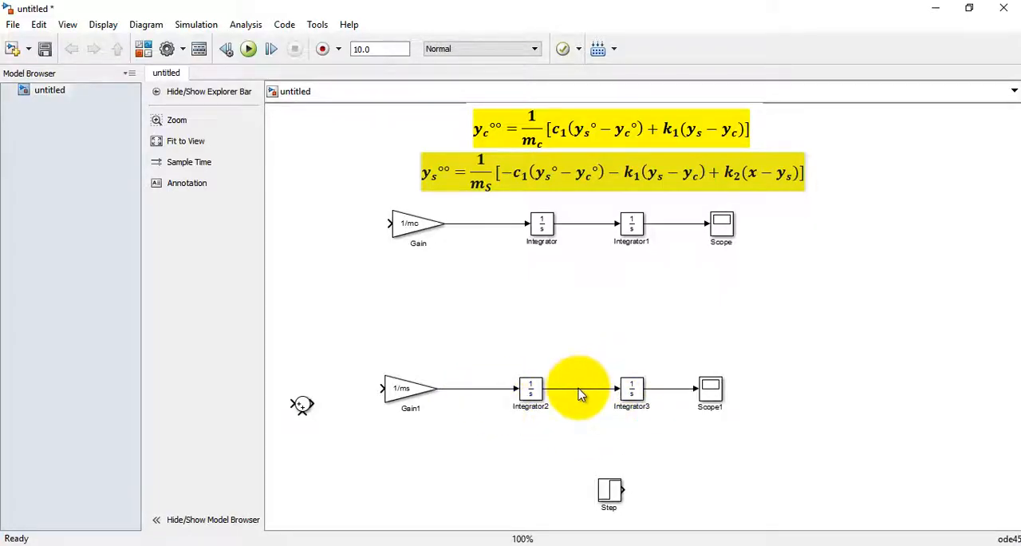
click(635, 390)
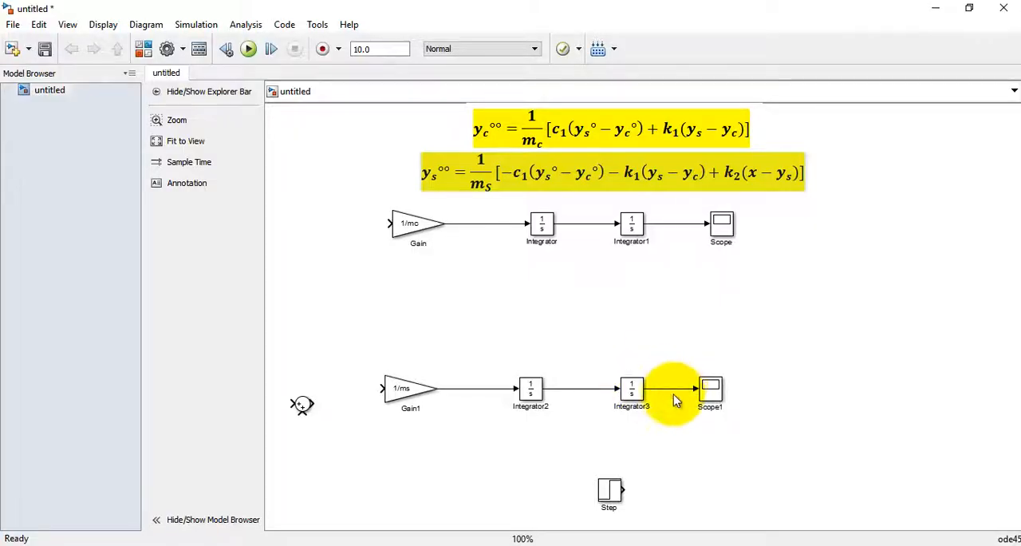
click(720, 399)
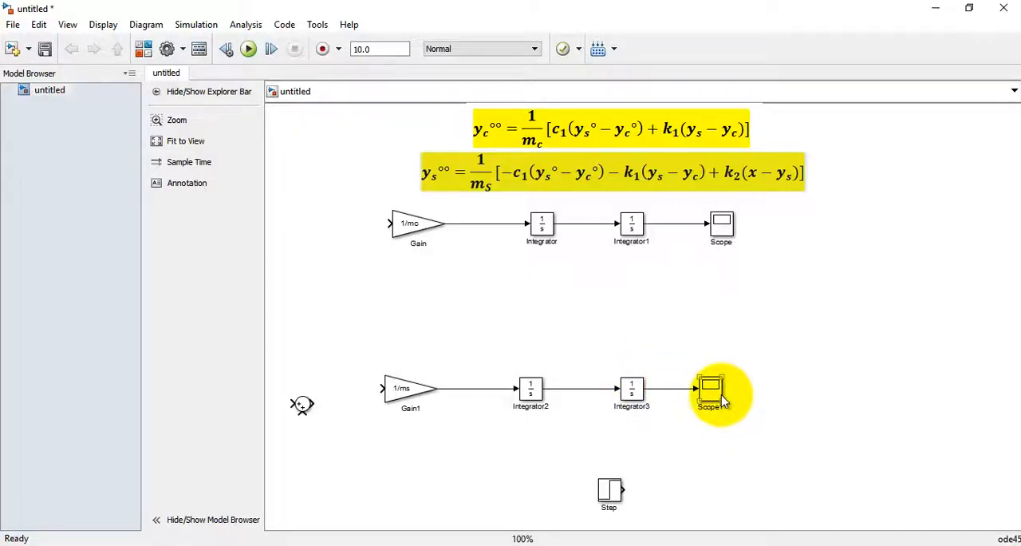
click(692, 319)
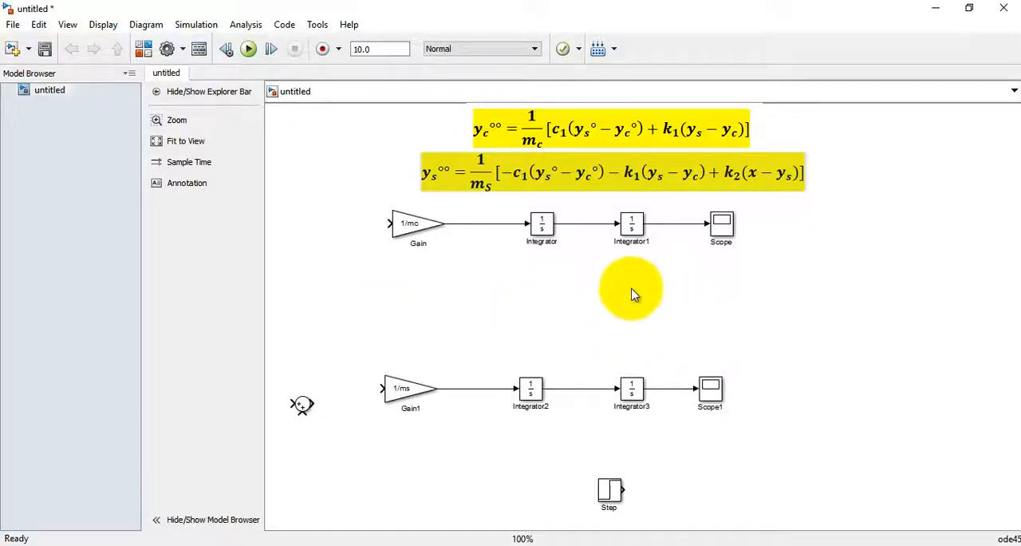
Step: Move the Sum block between the two rows, below the first Integrator, and flip it horizontally
drag(302, 405, 591, 296)
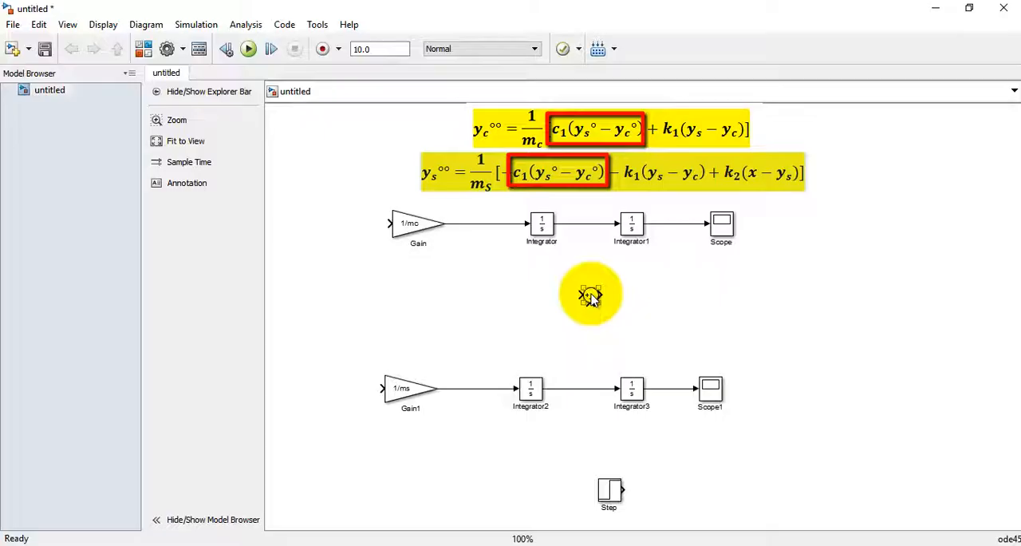
right_click(592, 299)
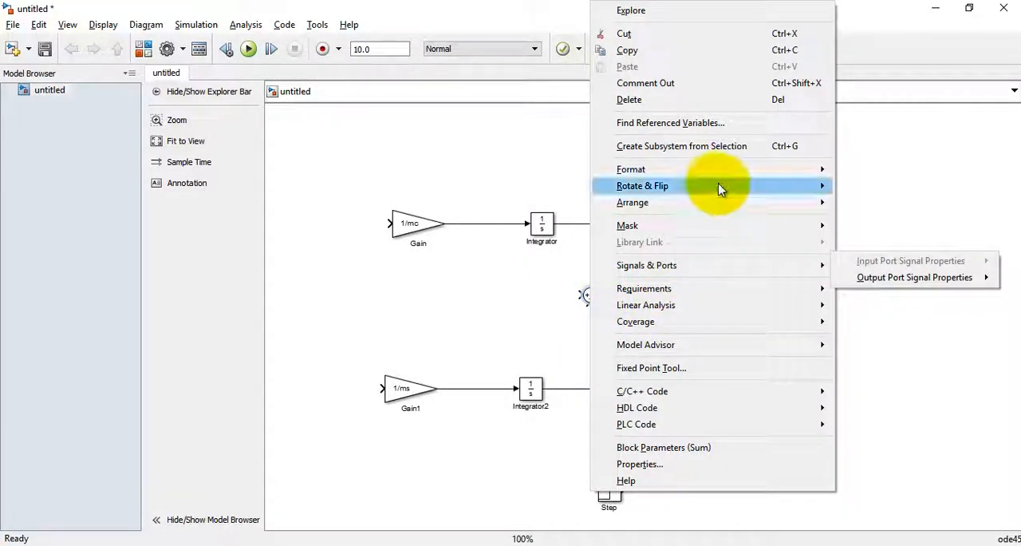
mouse_move(697, 186)
click(846, 227)
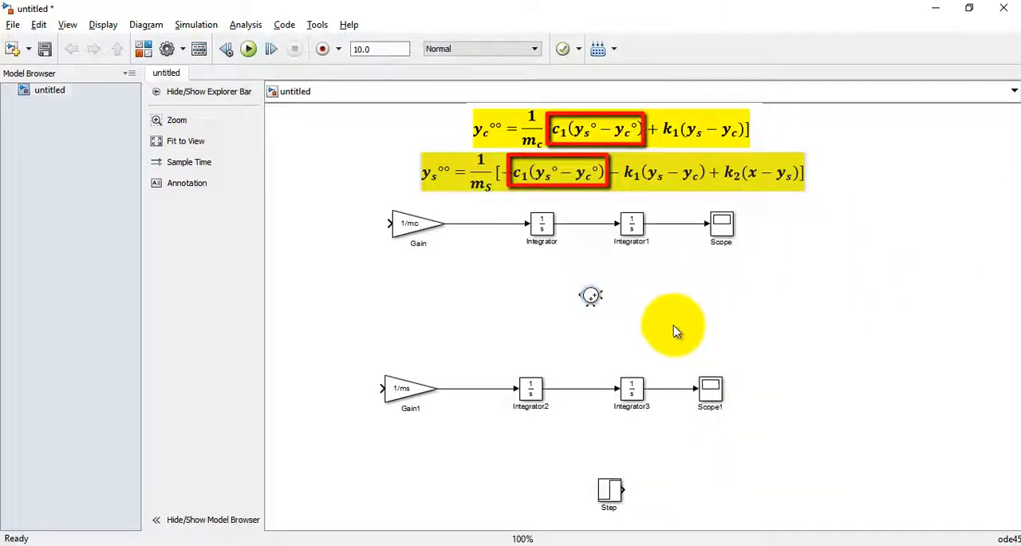
drag(590, 296, 559, 292)
Step: Feed the outputs of Integrator and Integrator2 into the Sum block and set its list of signs to |-+
drag(597, 226, 565, 291)
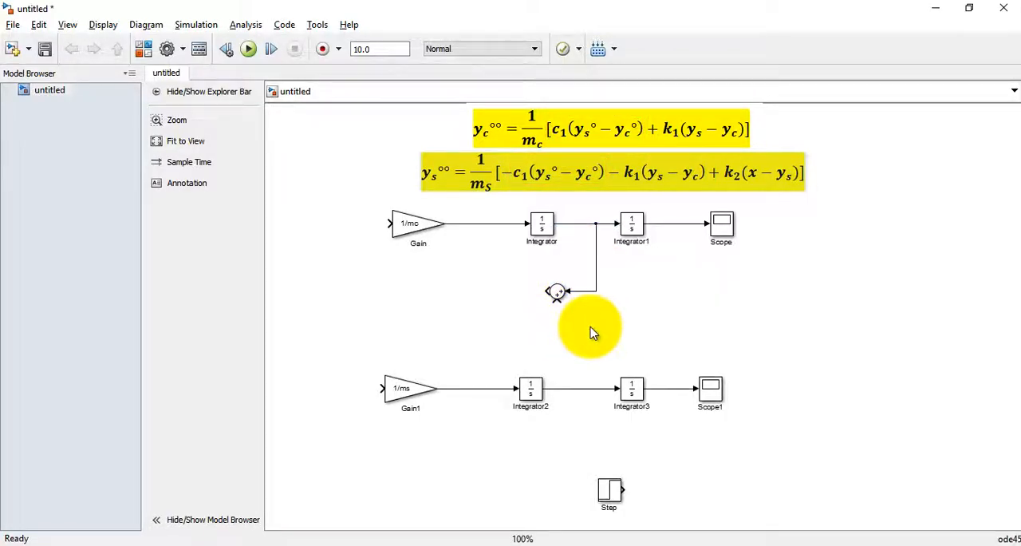
drag(553, 388, 557, 300)
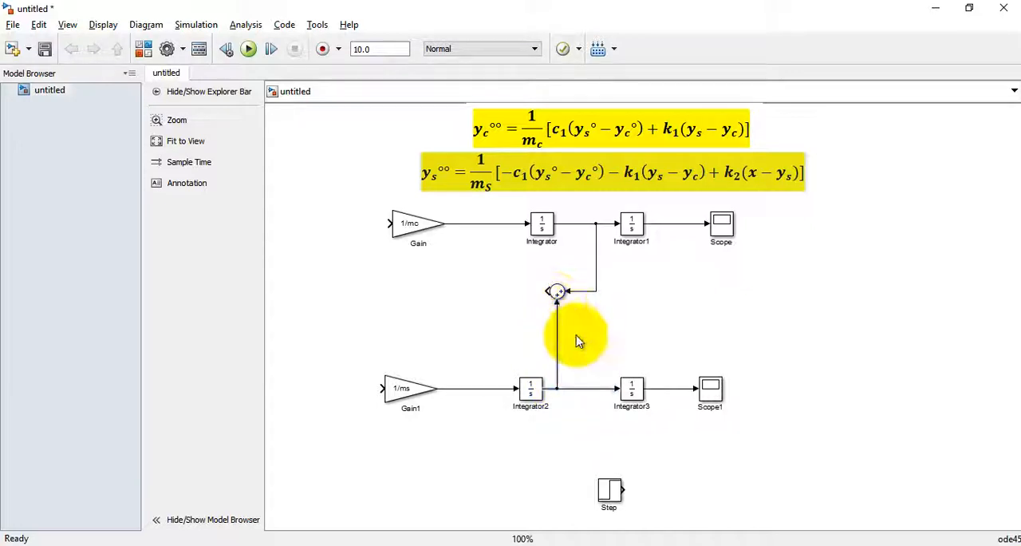
double_click(556, 291)
click(595, 322)
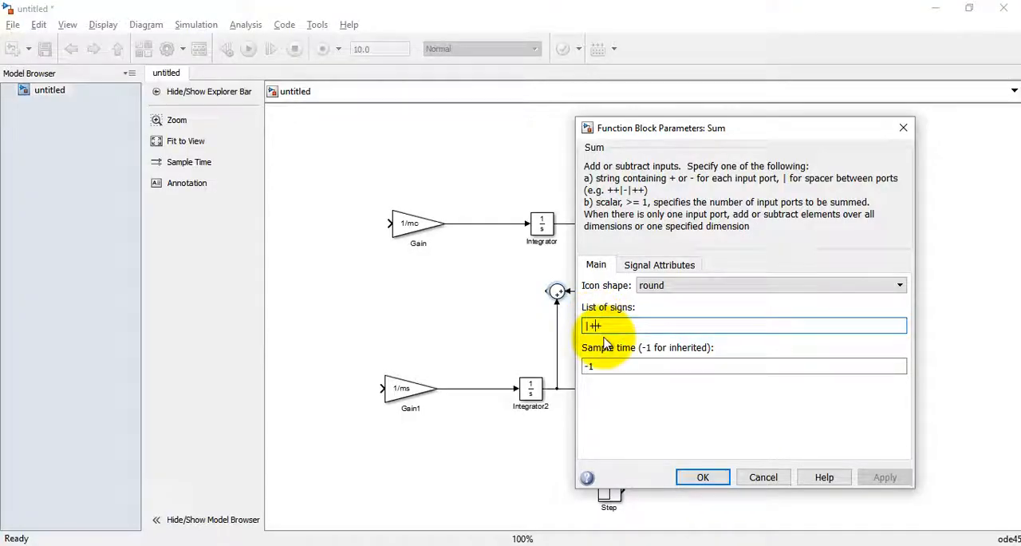
key(BackSpace)
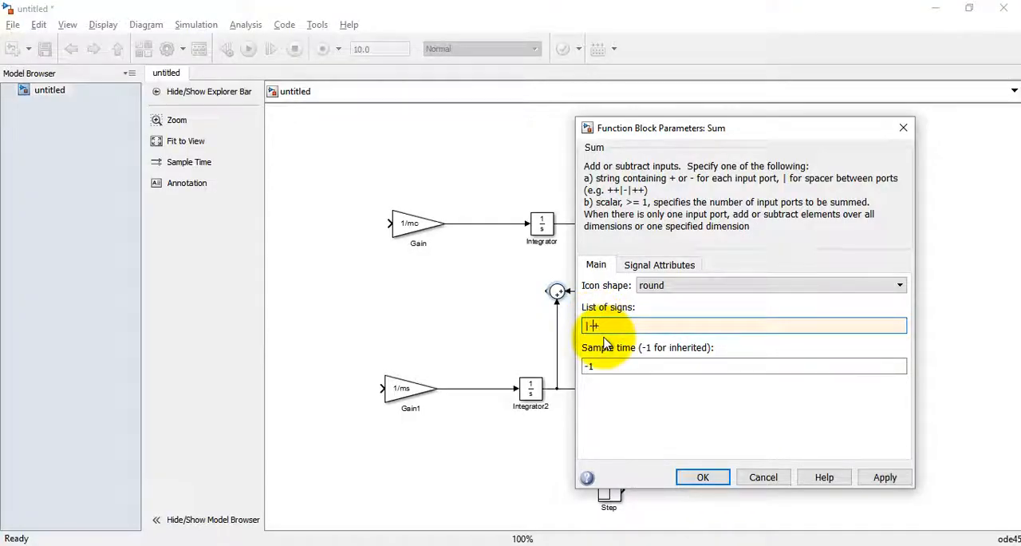
click(705, 477)
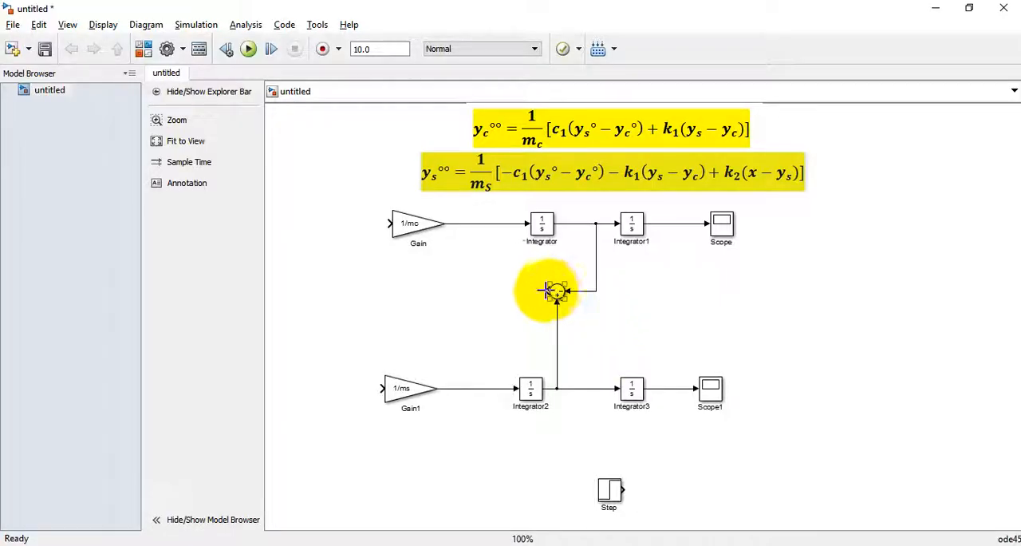
Step: Duplicate the 1/mc gain block into the space beside the Sum block's output and flip the copy
click(420, 226)
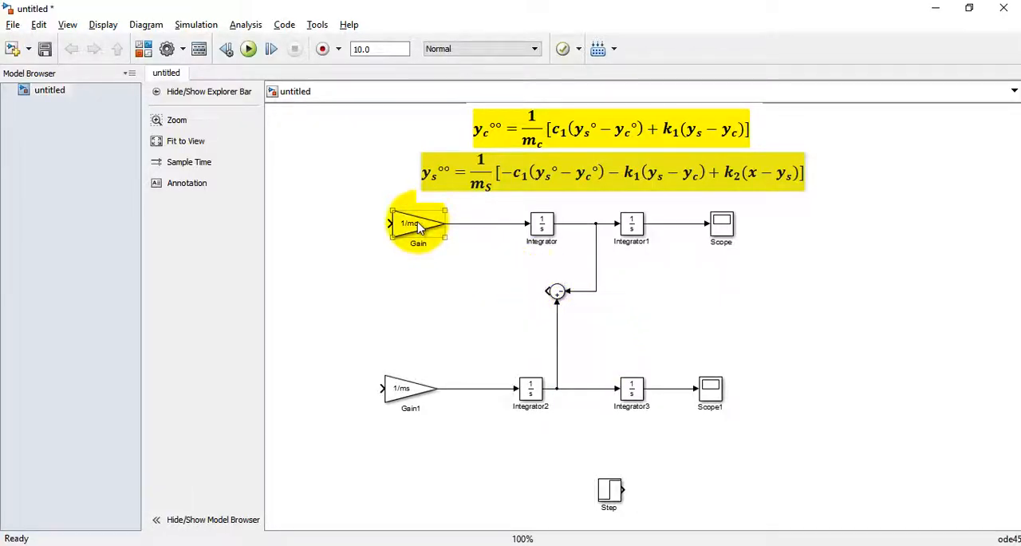
drag(420, 227, 462, 295)
right_click(463, 297)
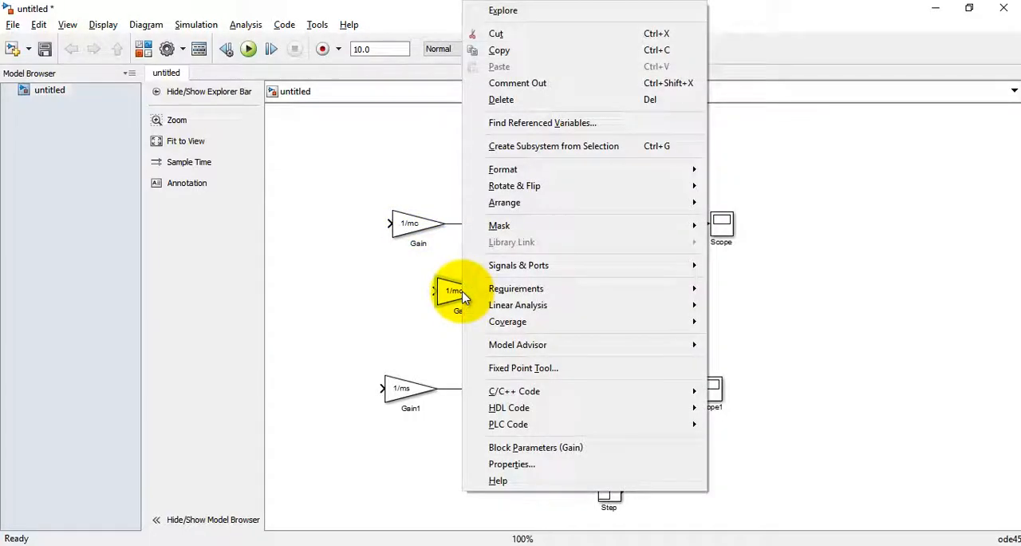
mouse_move(620, 184)
click(733, 227)
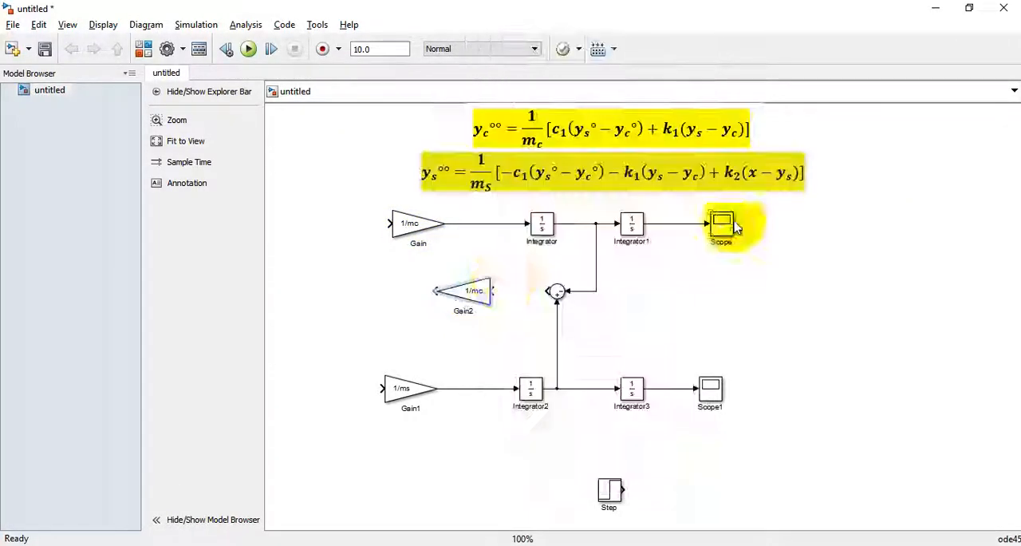
Step: Set the flipped gain block's value to k1 and connect the Sum block's output to its input
double_click(486, 293)
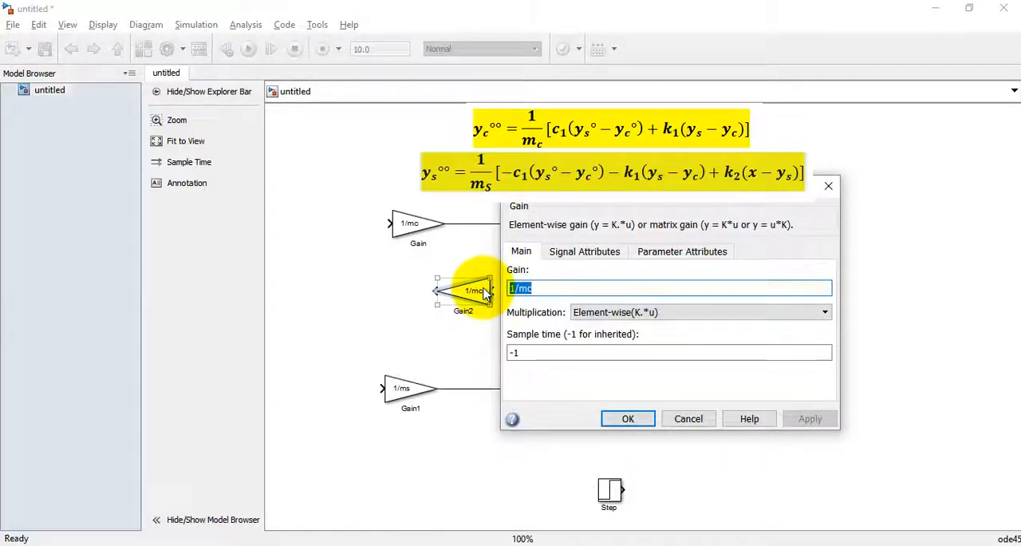
text(k1)
key(Return)
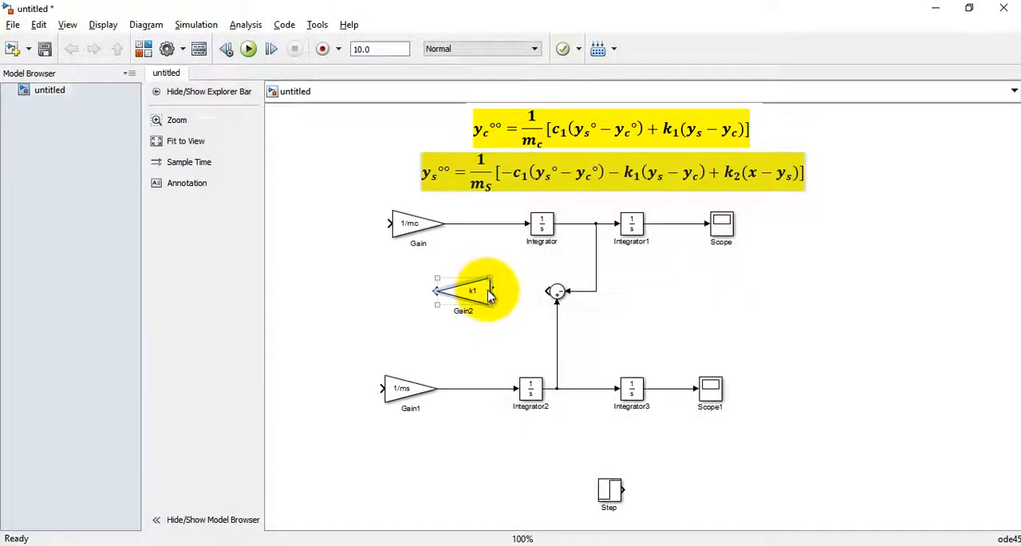
drag(490, 292, 548, 293)
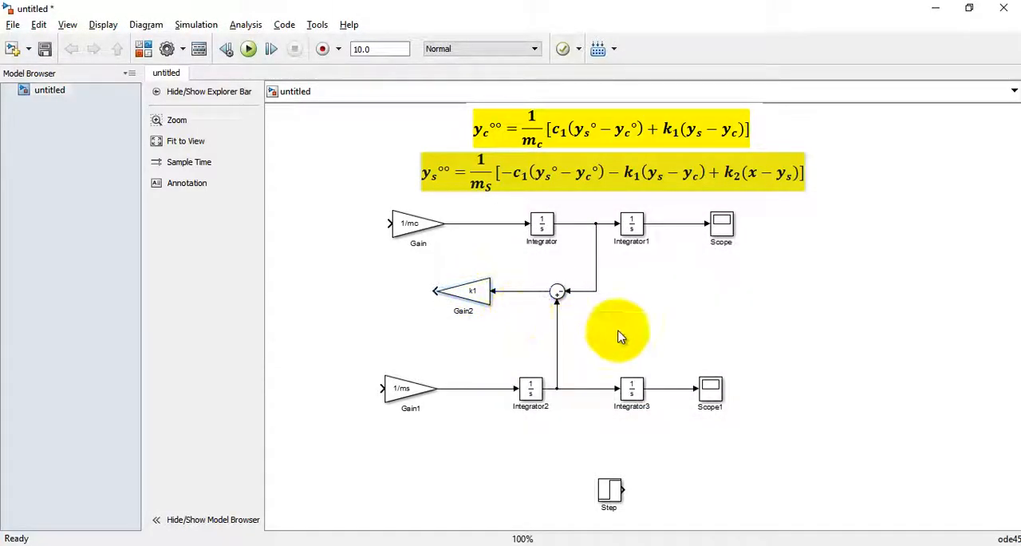
Step: Duplicate the Sum block to the empty area in front of the 1/mc gain and flip the copy
click(567, 295)
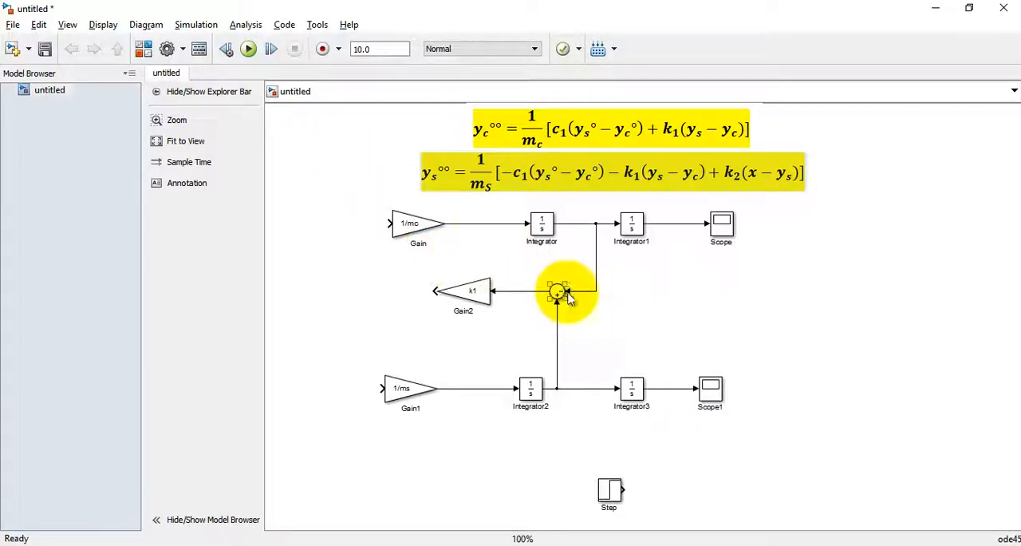
drag(561, 293, 314, 222)
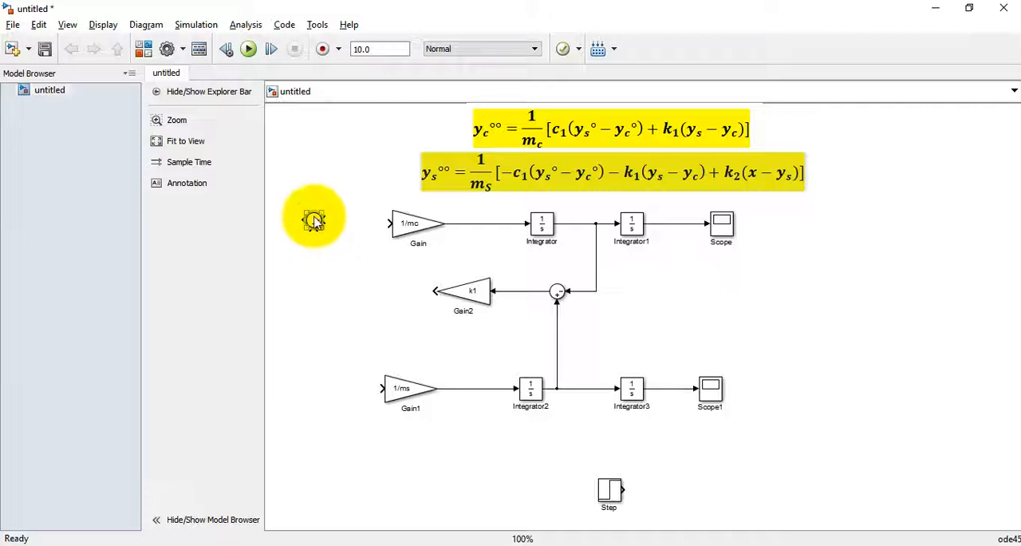
right_click(316, 222)
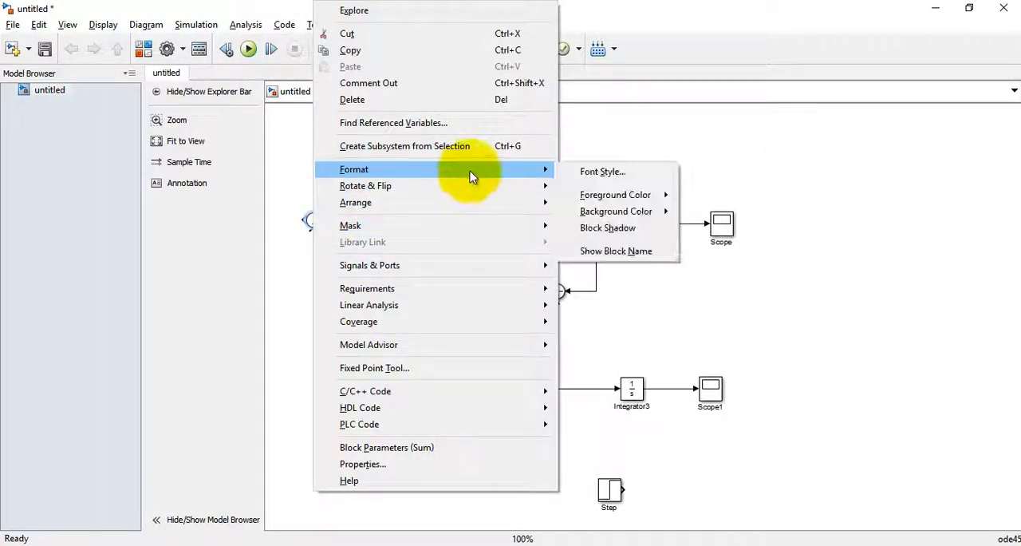
mouse_move(490, 187)
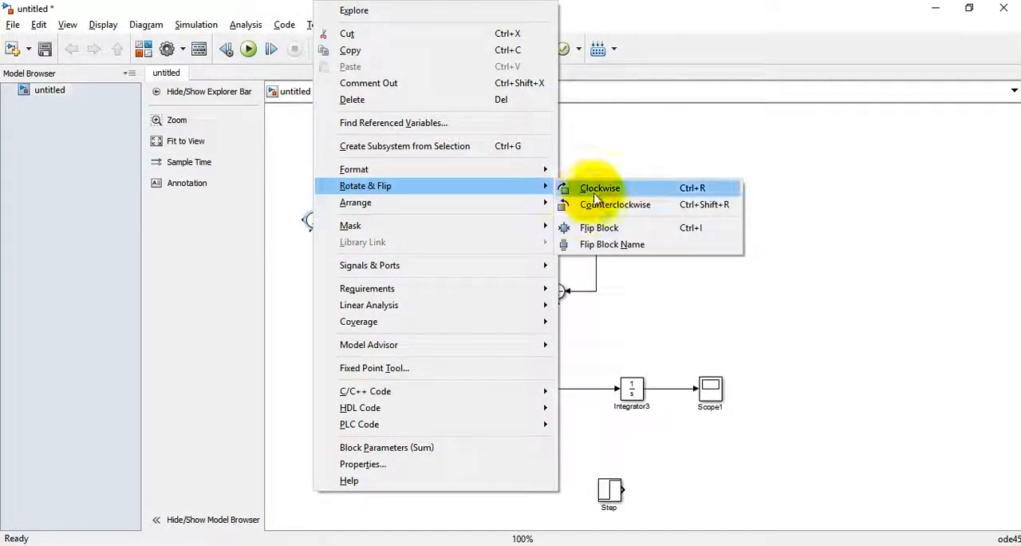
click(588, 229)
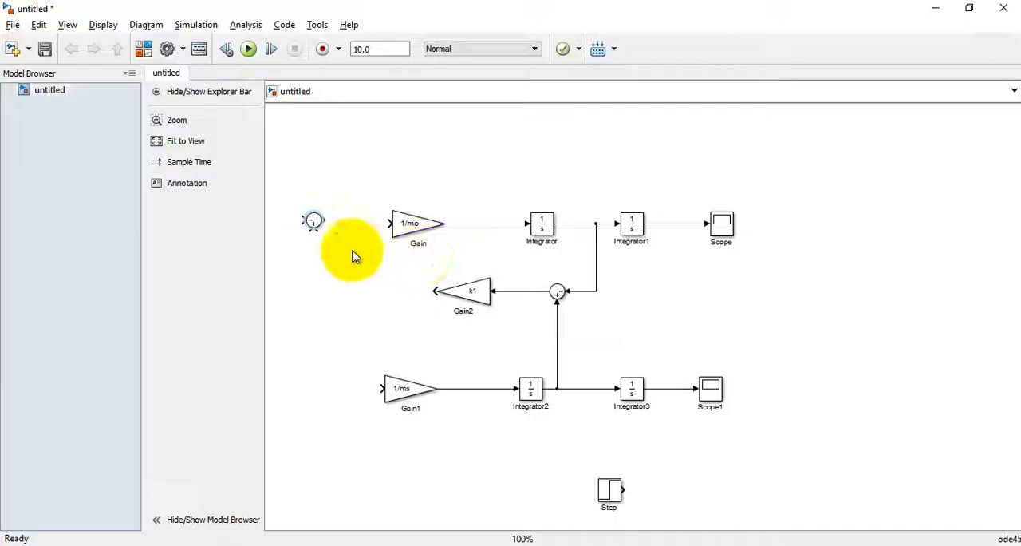
Step: Give the Sum copy before the 1/mc gain a rectangular shape and the signs |++, and enlarge it into a tall block
double_click(314, 221)
click(410, 215)
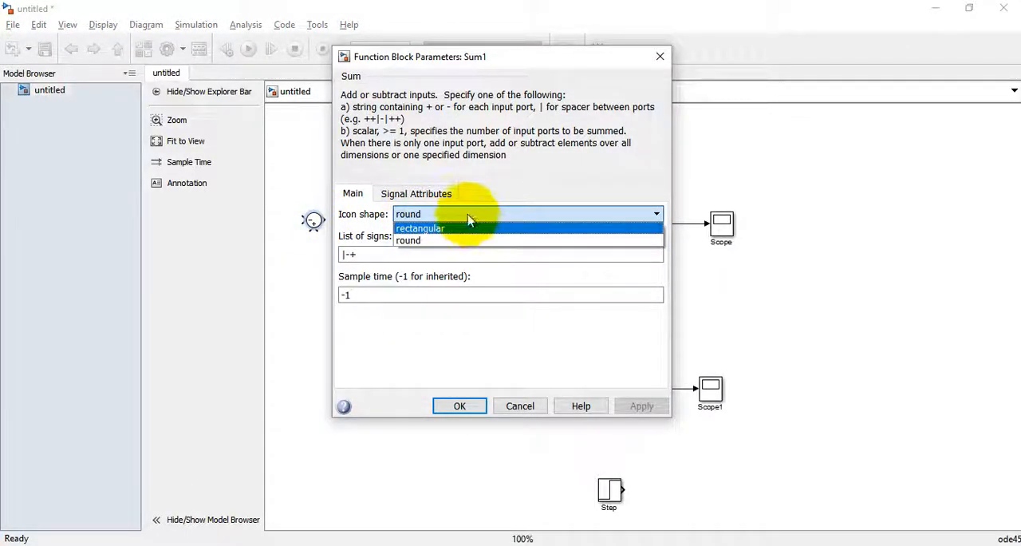
click(478, 232)
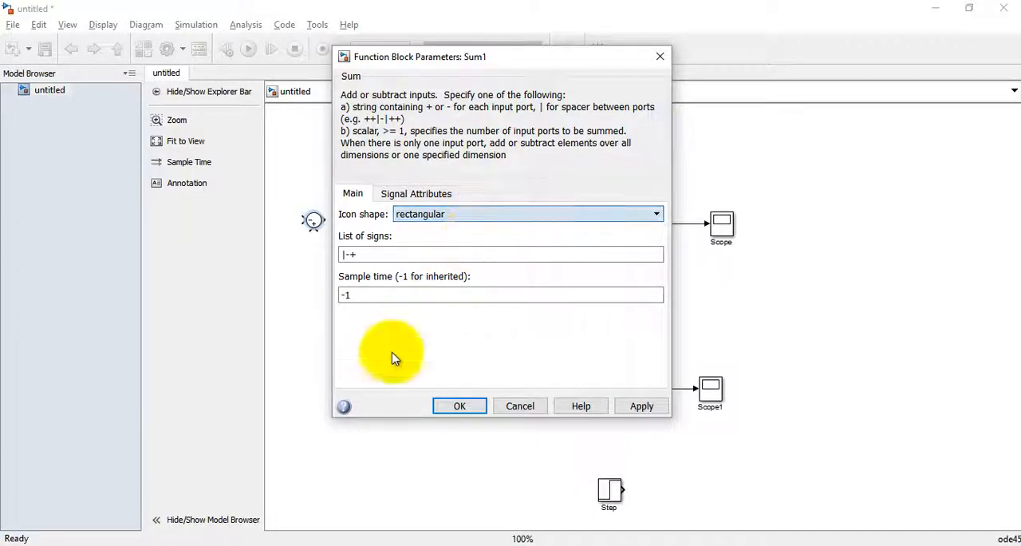
double_click(369, 255)
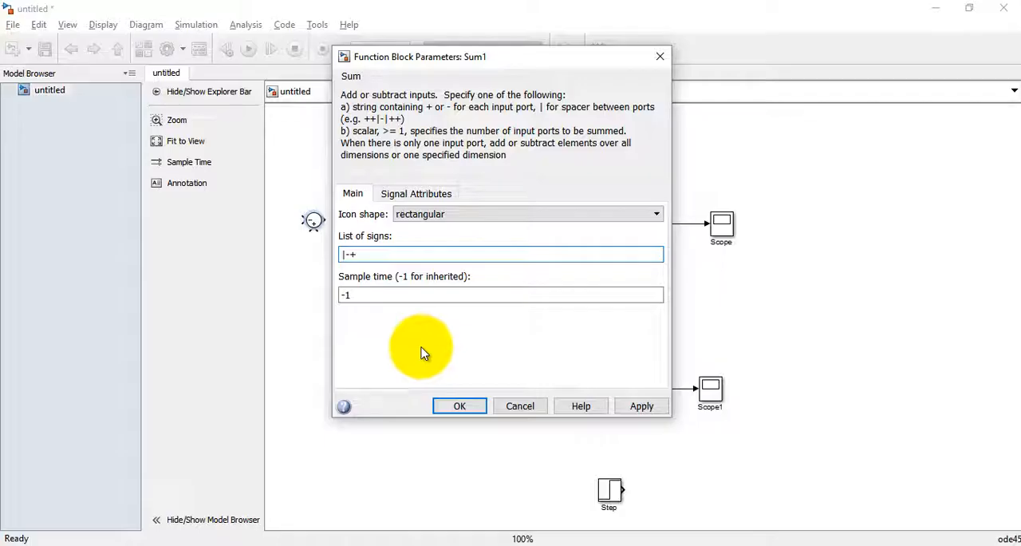
key(BackSpace)
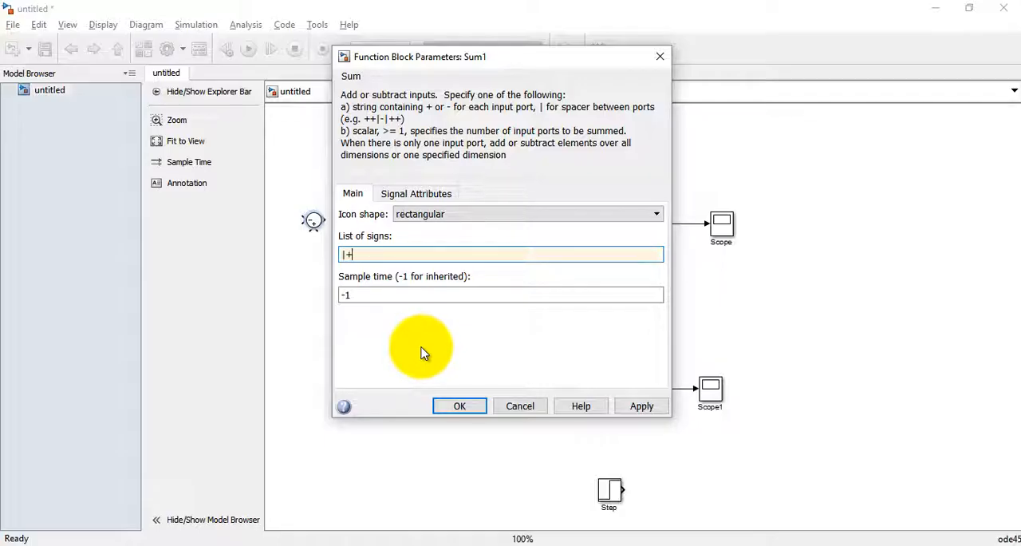
click(459, 405)
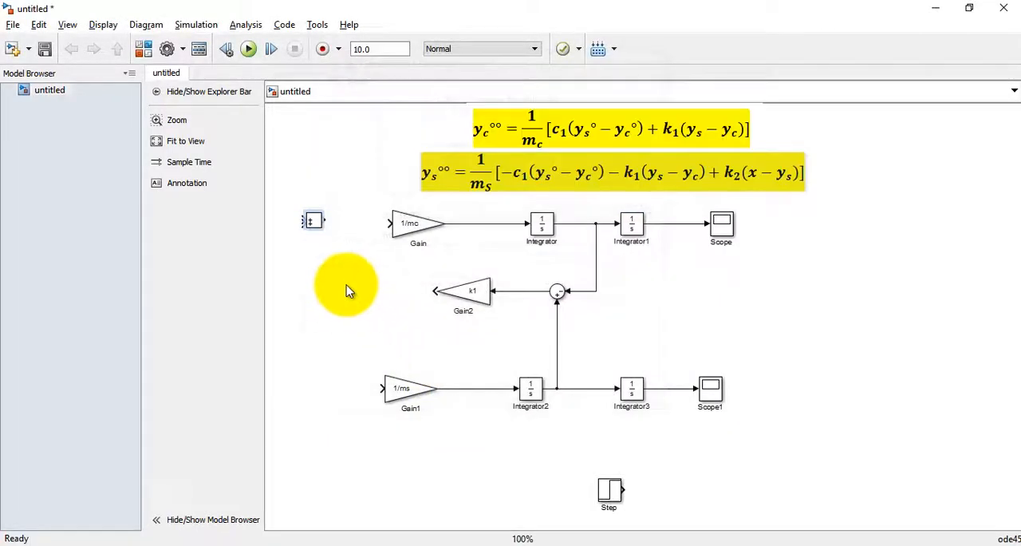
mouse_move(322, 229)
mouse_down()
mouse_move(327, 275)
mouse_move(336, 227)
mouse_up()
click(361, 284)
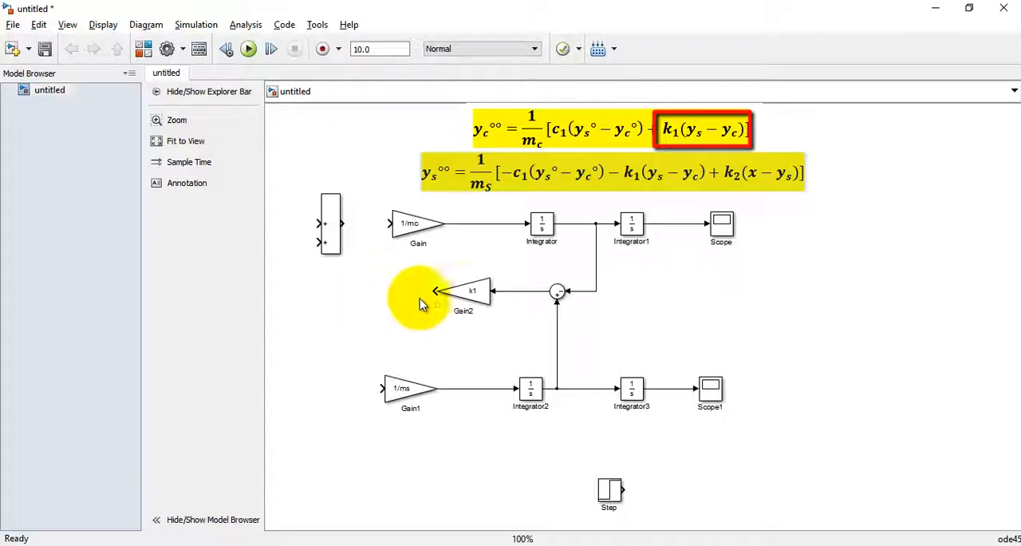
Step: Duplicate the round Sum block into the space between Integrator1 and Integrator3
drag(559, 290, 658, 311)
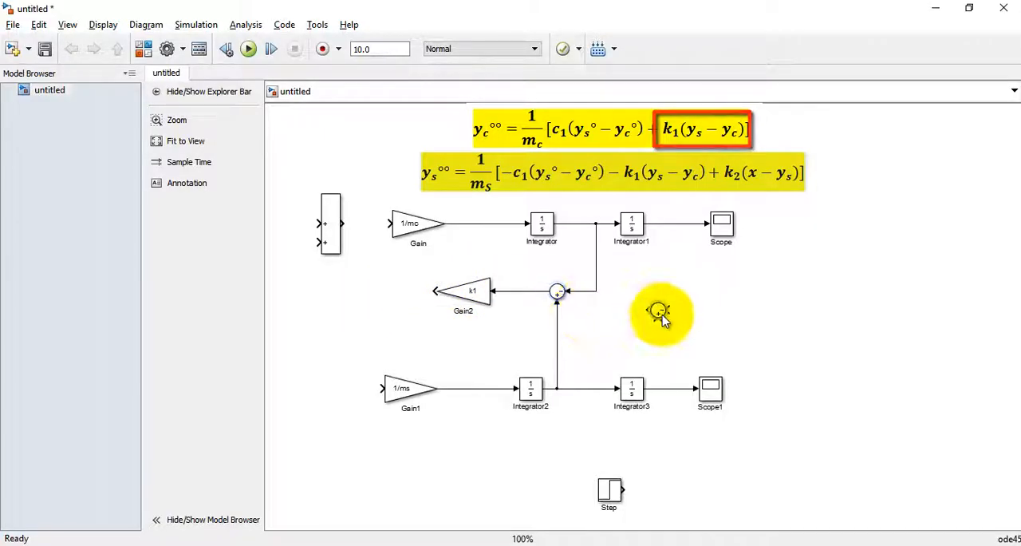